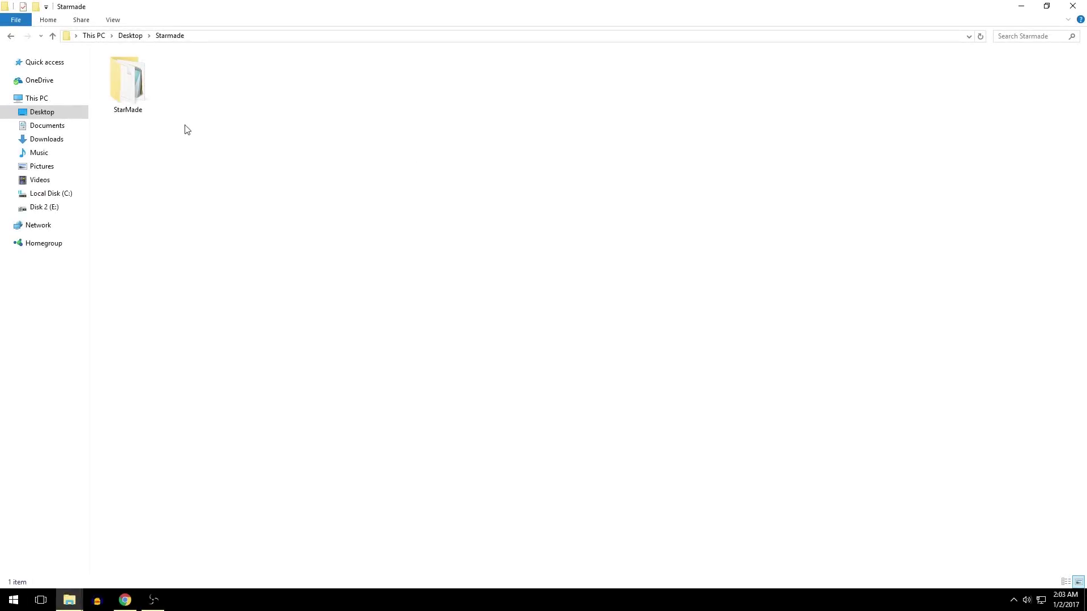
Browse StarMade > data > npcFactions and look over its XML files and faction folders
{"action": "double_click", "coordinate": [121, 92]}
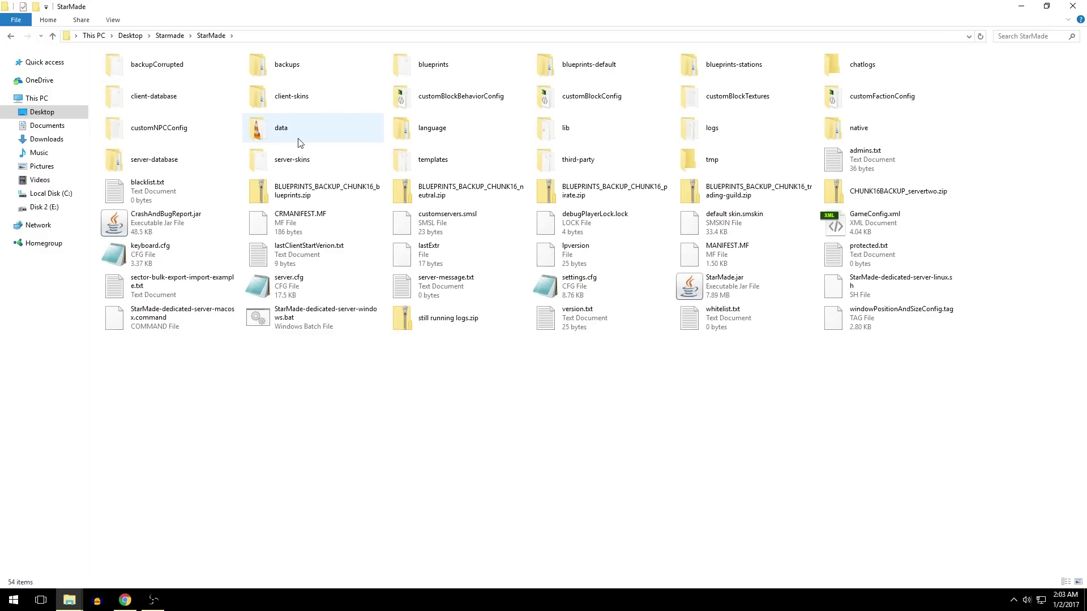
{"action": "left_click", "coordinate": [300, 138]}
{"action": "double_click", "coordinate": [267, 132]}
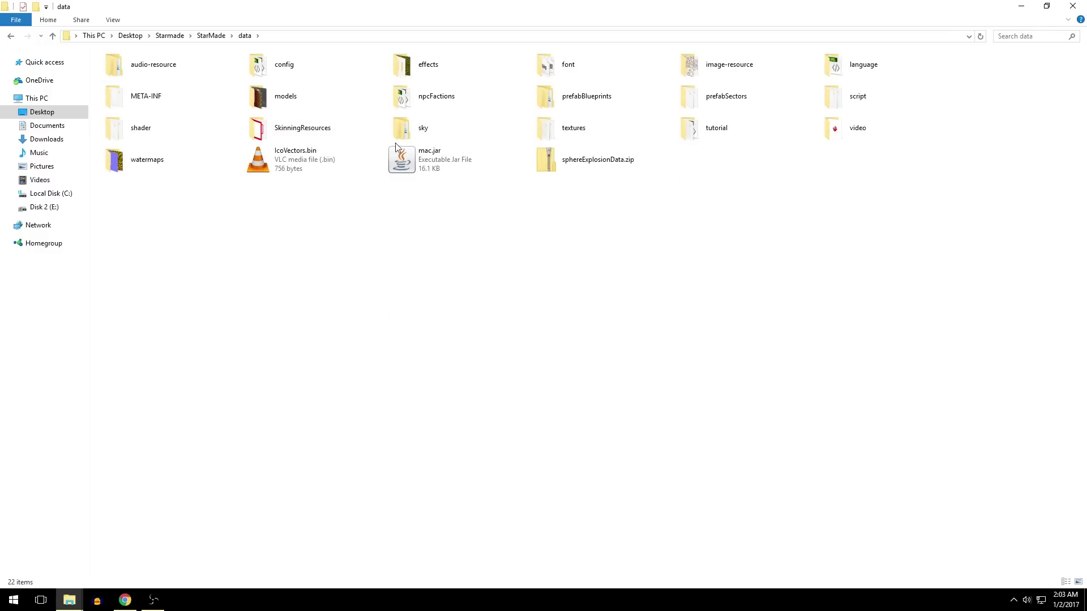
{"action": "double_click", "coordinate": [451, 105]}
{"action": "left_click", "coordinate": [142, 119]}
{"action": "left_click", "coordinate": [145, 107]}
{"action": "double_click", "coordinate": [162, 83]}
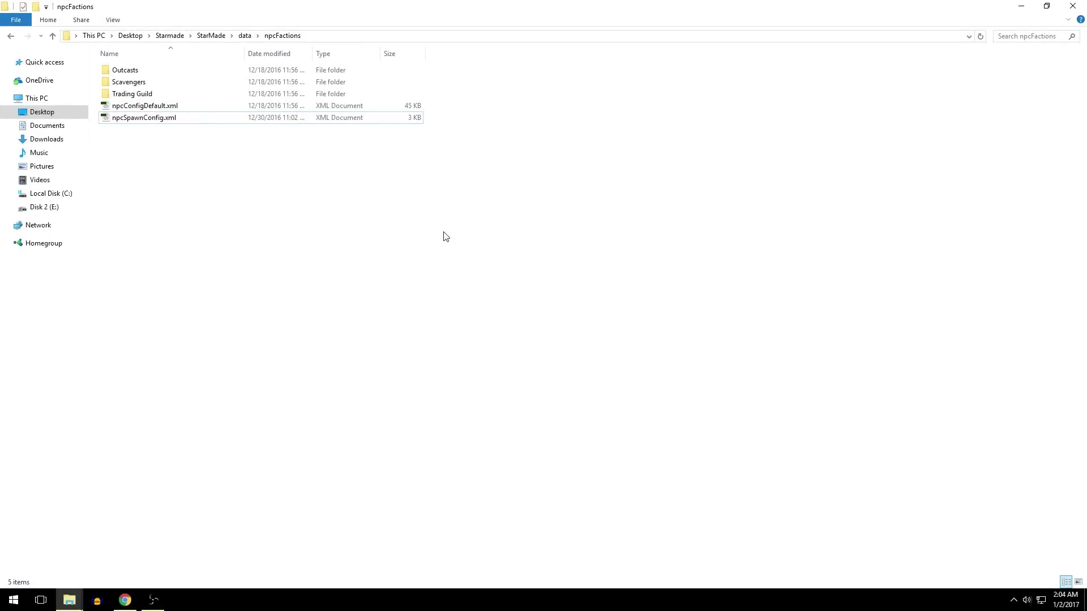
Open npcSpawnConfig.xml in Dreamweaver and look at the Version value and RandomSpawn comment
{"action": "double_click", "coordinate": [154, 121]}
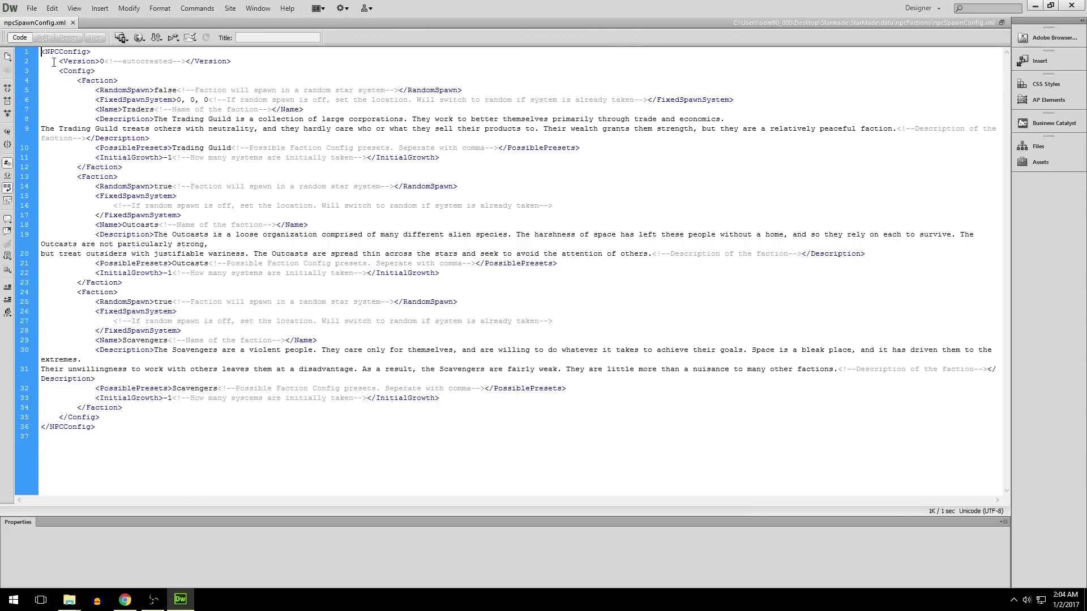
{"action": "left_click_drag", "start_coordinate": [100, 61], "coordinate": [402, 92]}
{"action": "left_click", "coordinate": [180, 101]}
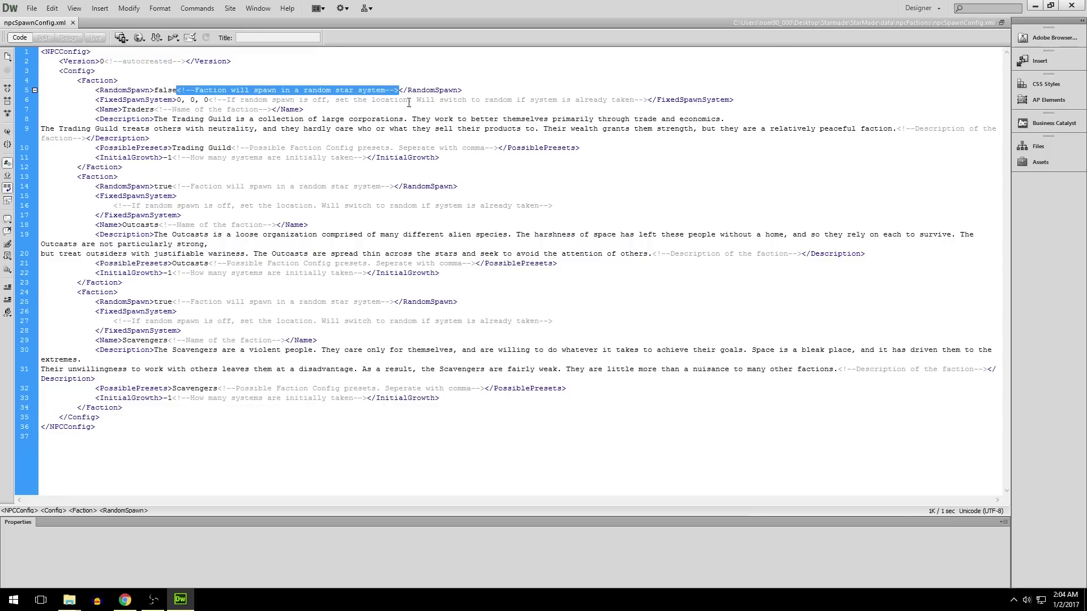
{"action": "left_click", "coordinate": [469, 162]}
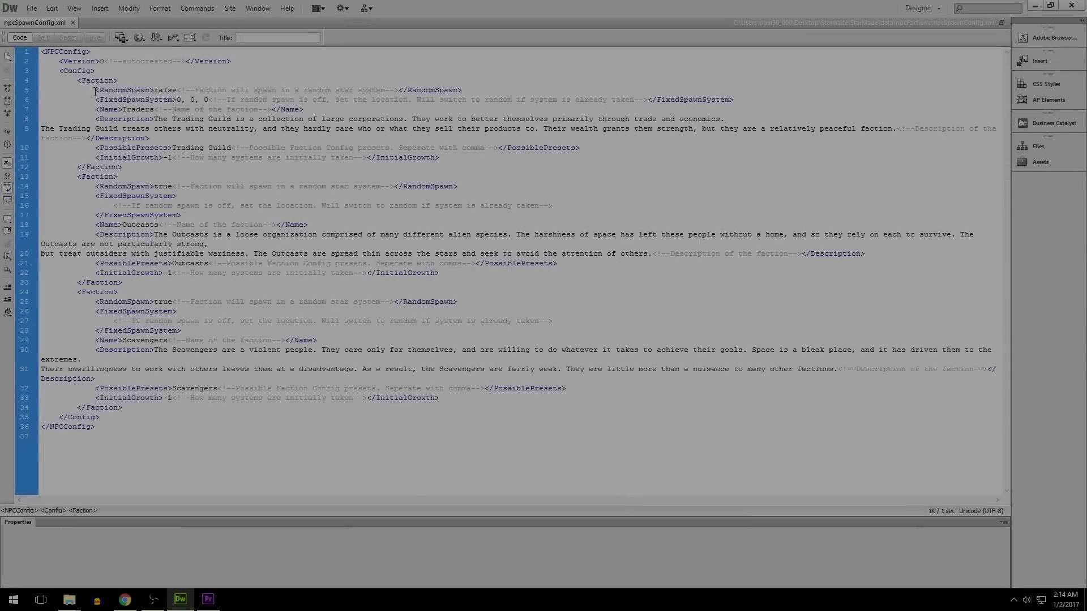
Go through the Traders block's RandomSpawn, FixedSpawnSystem, Name, PossiblePresets and InitialGrowth lines
{"action": "left_click_drag", "start_coordinate": [78, 81], "coordinate": [188, 222]}
{"action": "left_click", "coordinate": [194, 225]}
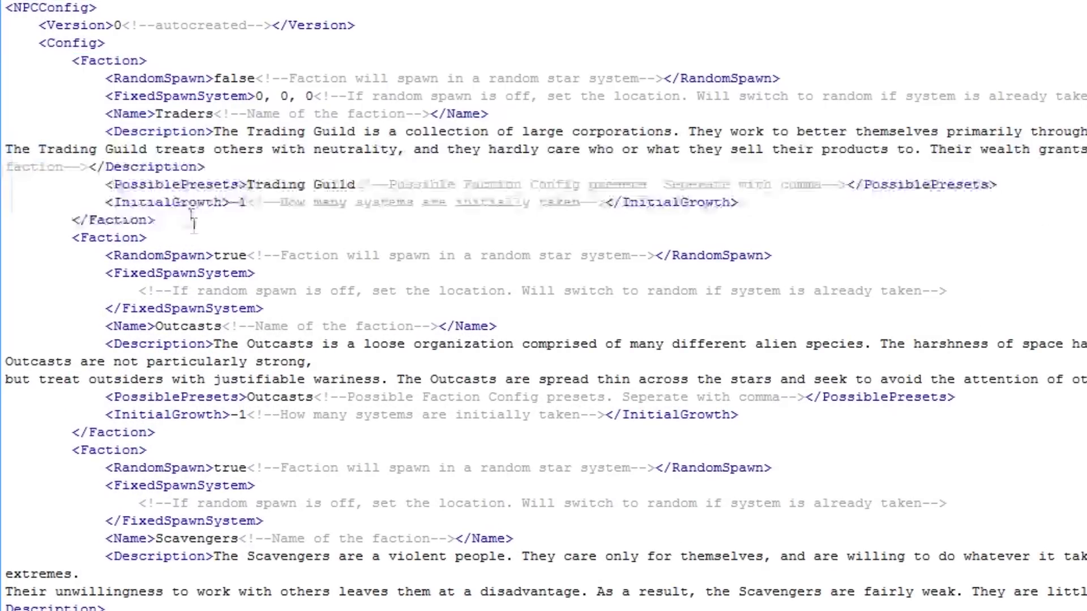
{"action": "left_click_drag", "start_coordinate": [97, 78], "coordinate": [800, 76]}
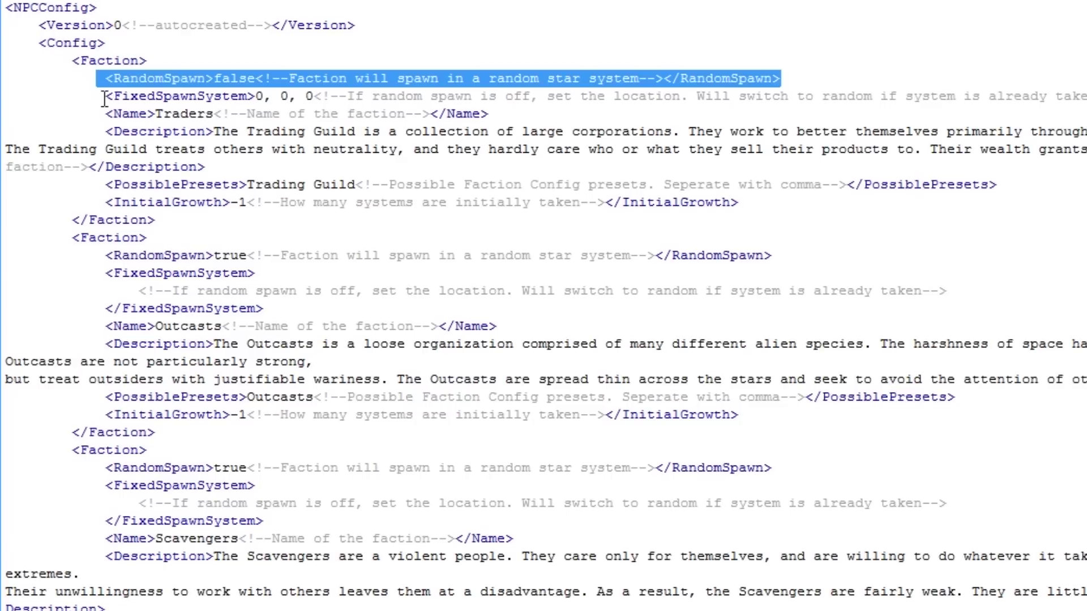
{"action": "left_click_drag", "start_coordinate": [108, 96], "coordinate": [1086, 96]}
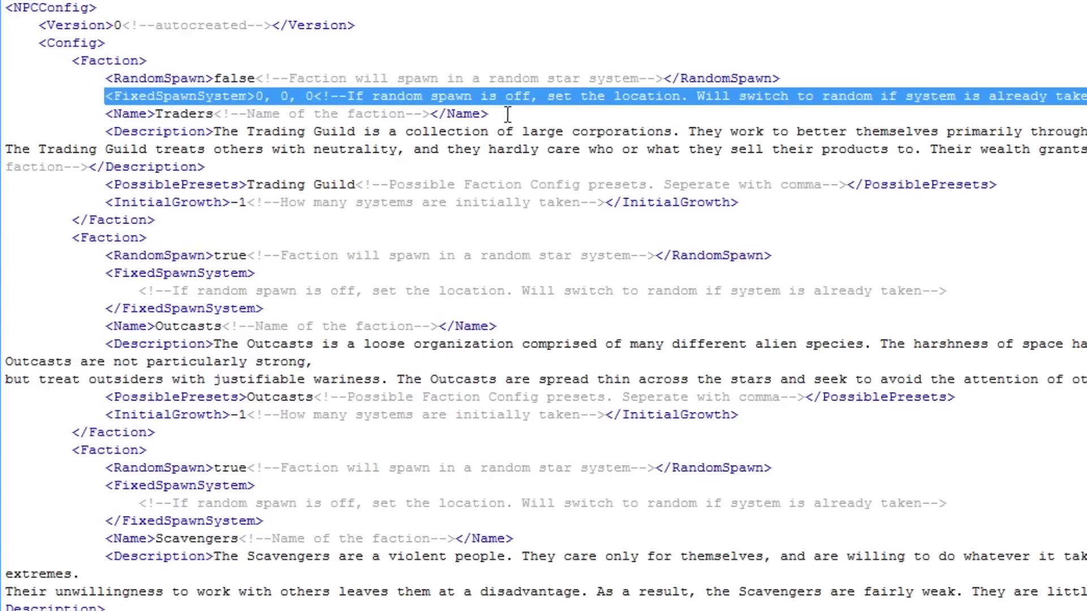
{"action": "left_click_drag", "start_coordinate": [490, 113], "coordinate": [225, 169]}
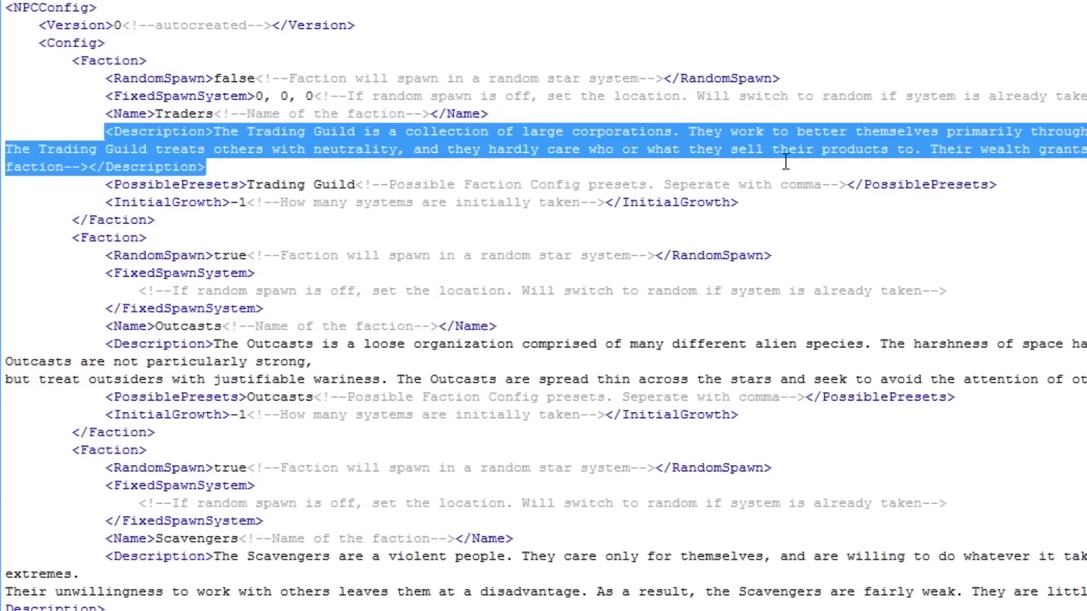
{"action": "left_click", "coordinate": [224, 169]}
{"action": "left_click_drag", "start_coordinate": [105, 186], "coordinate": [999, 184]}
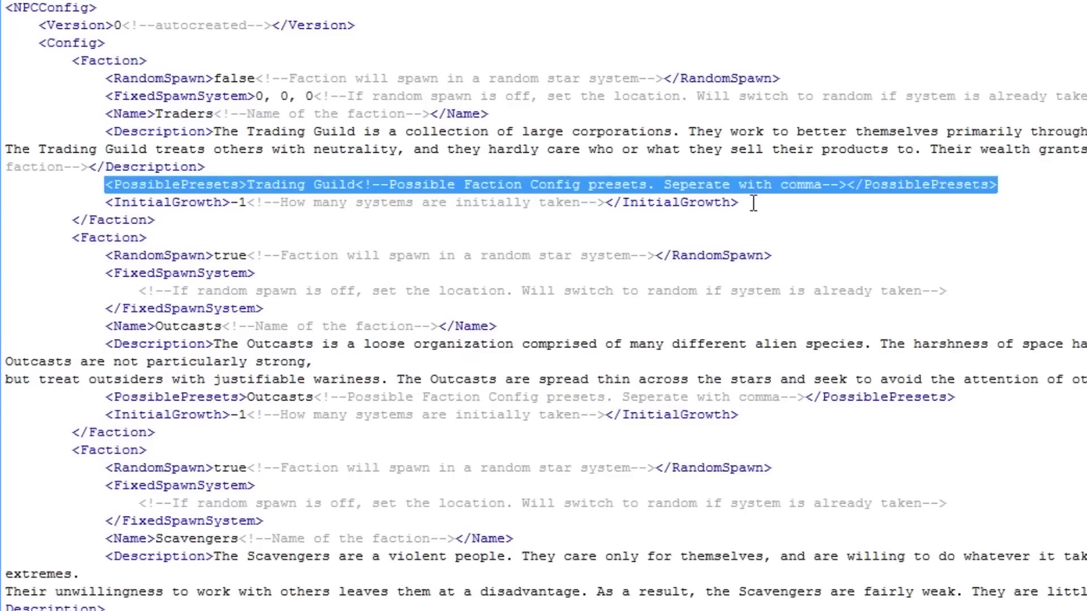
{"action": "left_click_drag", "start_coordinate": [746, 202], "coordinate": [111, 207]}
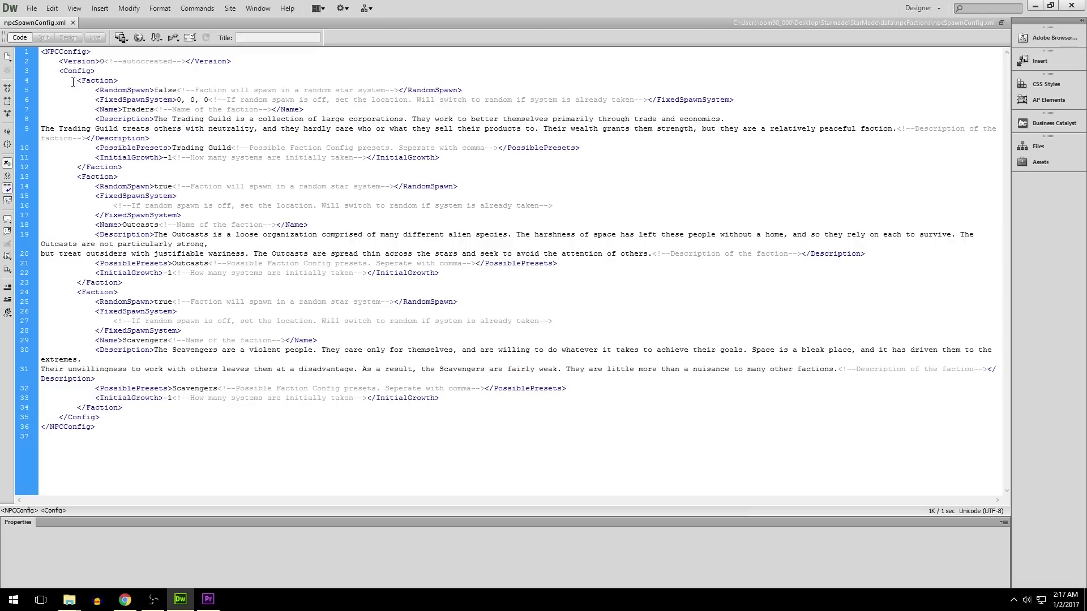
Copy the Trading Guild Faction block (lines 4–12) and paste a duplicate on a new line after </Faction>
{"action": "left_click_drag", "start_coordinate": [73, 82], "coordinate": [145, 167]}
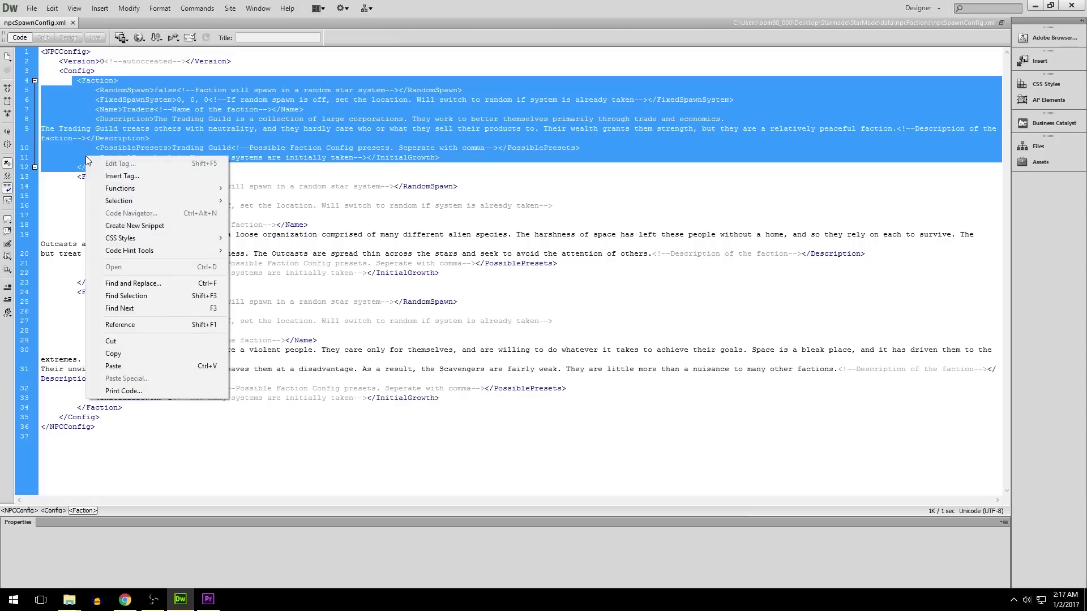
{"action": "left_click", "coordinate": [142, 353]}
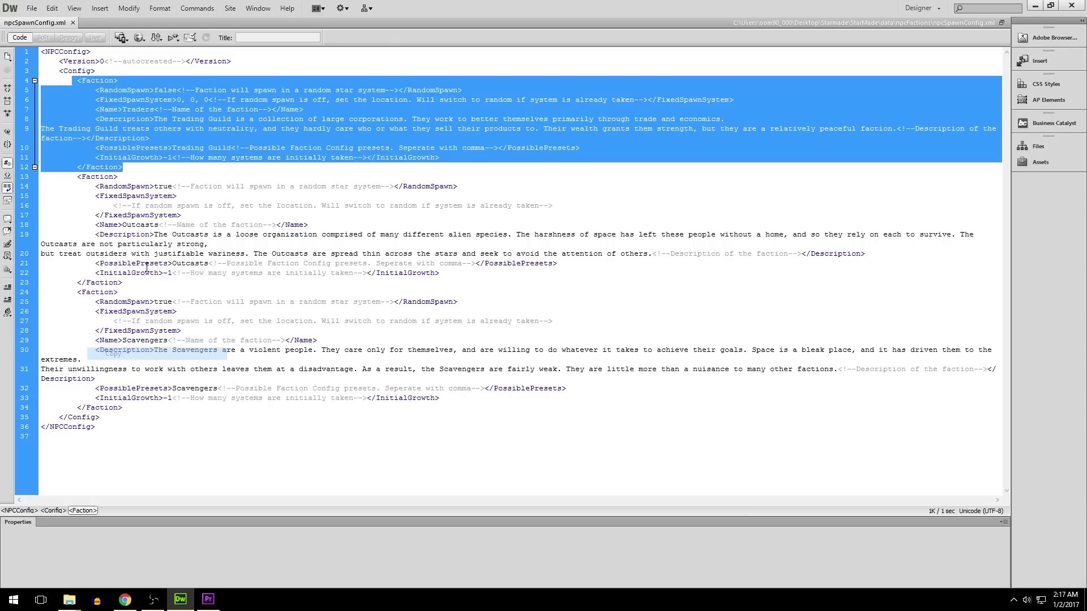
{"action": "left_click", "coordinate": [131, 169]}
{"action": "key", "text": "Return"}
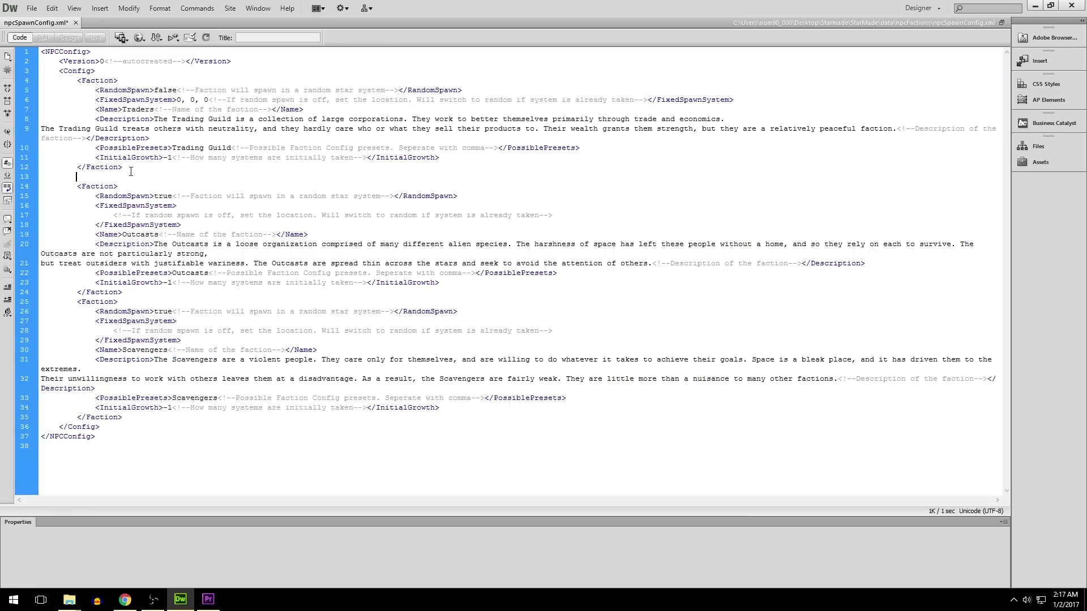
{"action": "right_click", "coordinate": [103, 179]}
{"action": "left_click", "coordinate": [183, 388]}
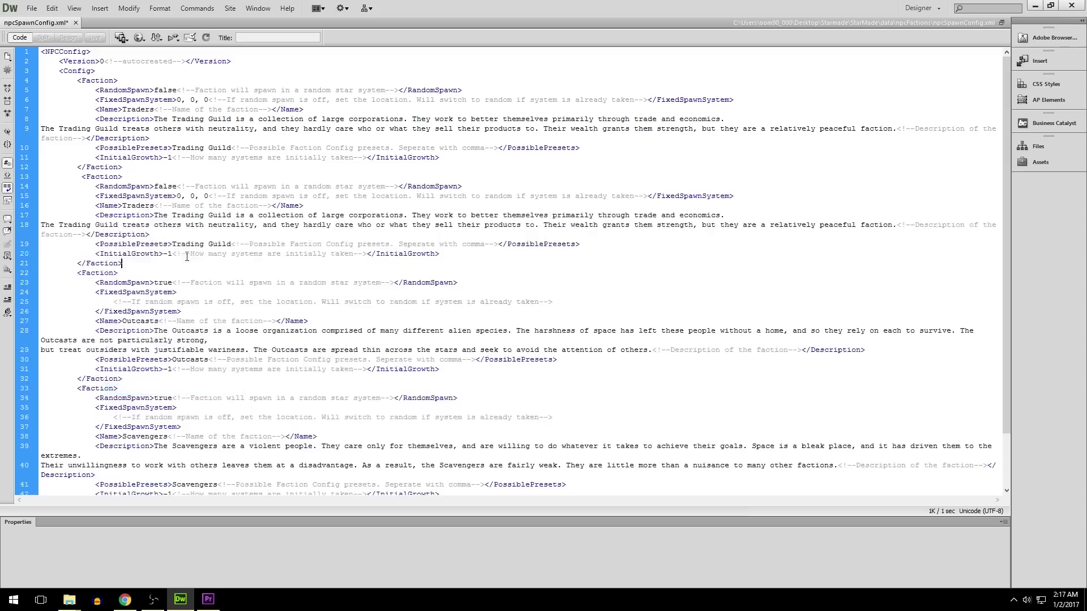
{"action": "left_click_drag", "start_coordinate": [145, 264], "coordinate": [78, 178]}
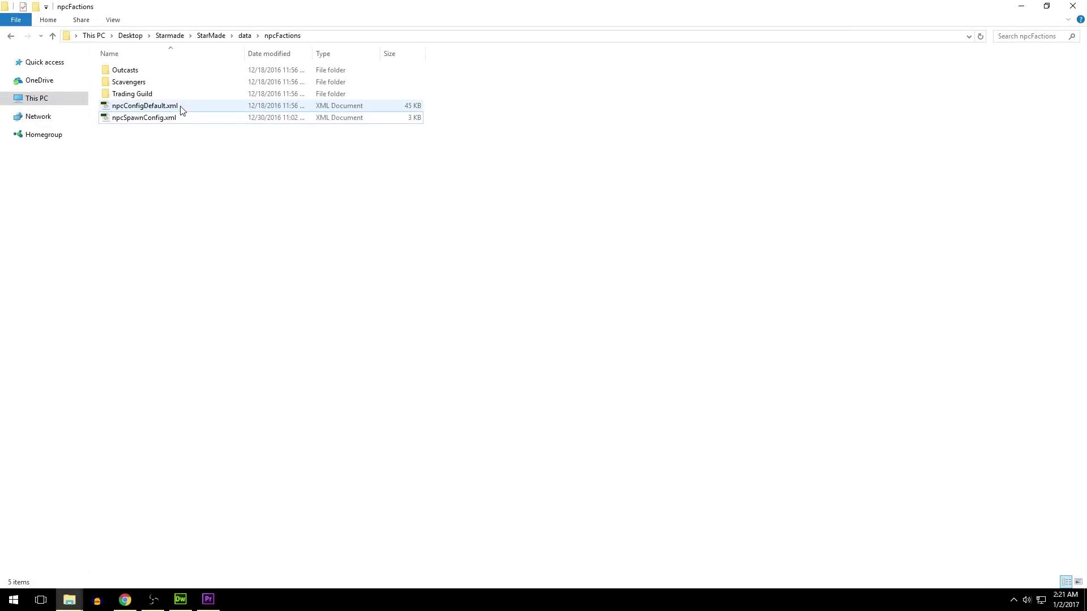
Inspect the 13 blueprint folders in Trading Guild's blueprints.zip, then return to the Trading Guild folder
{"action": "double_click", "coordinate": [156, 95]}
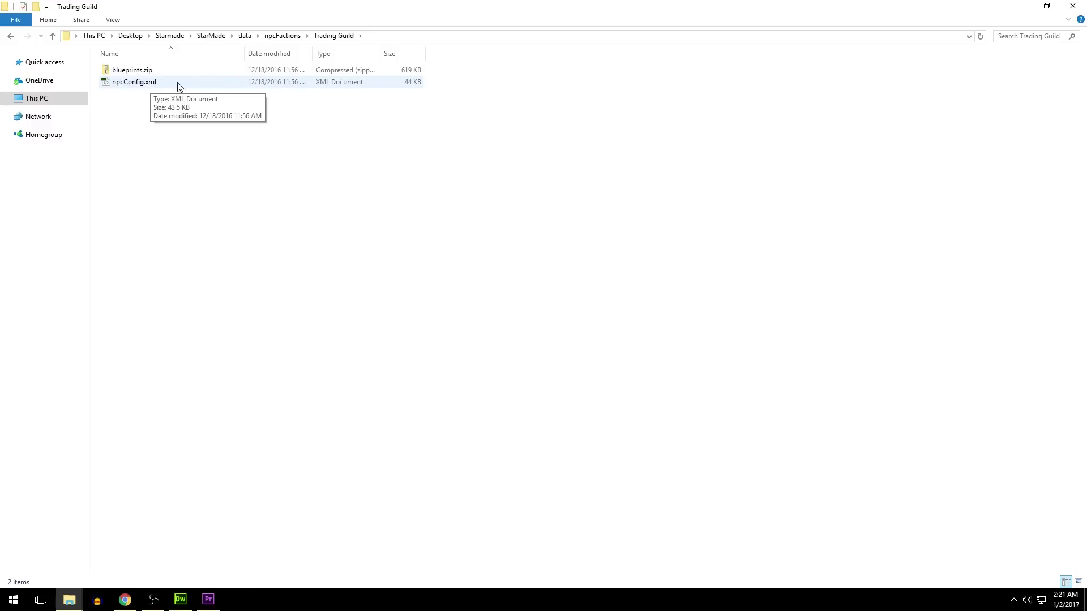
{"action": "double_click", "coordinate": [143, 71]}
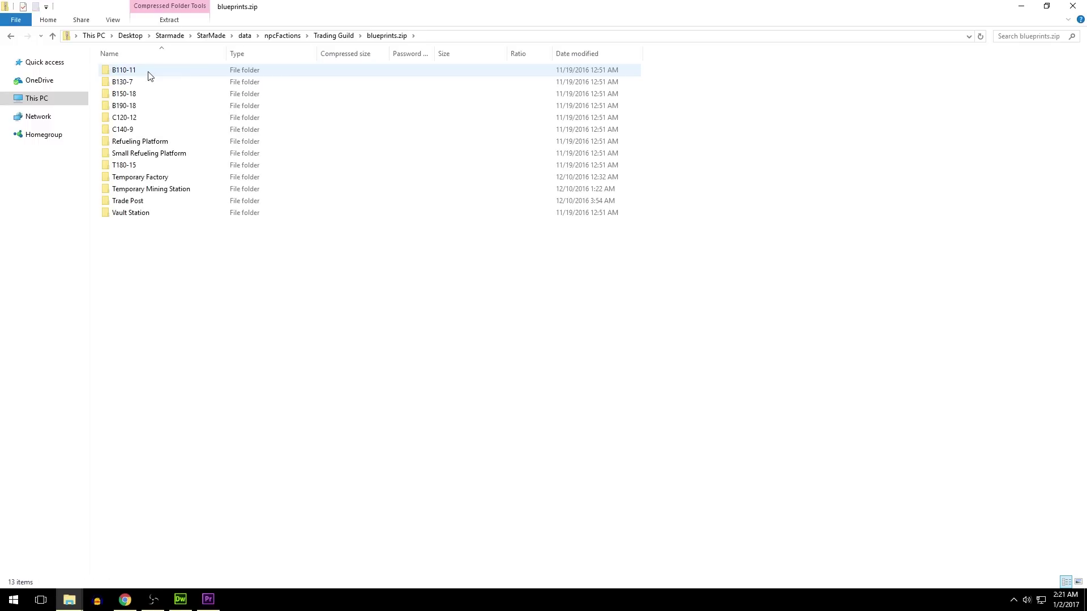
{"action": "left_click_drag", "start_coordinate": [190, 241], "coordinate": [130, 70]}
{"action": "left_click", "coordinate": [168, 260]}
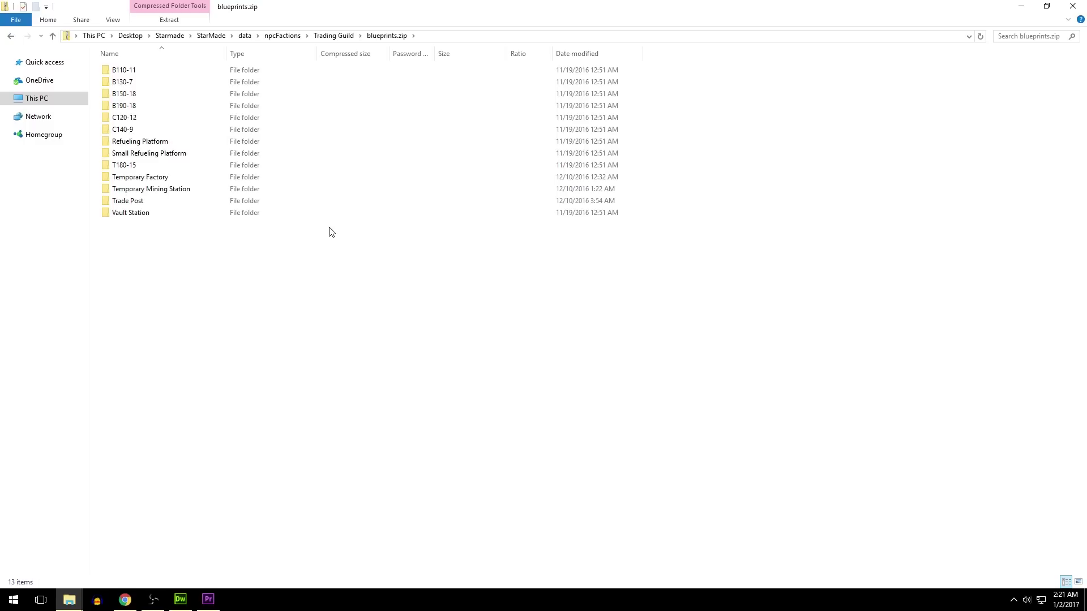
{"action": "left_click", "coordinate": [333, 36]}
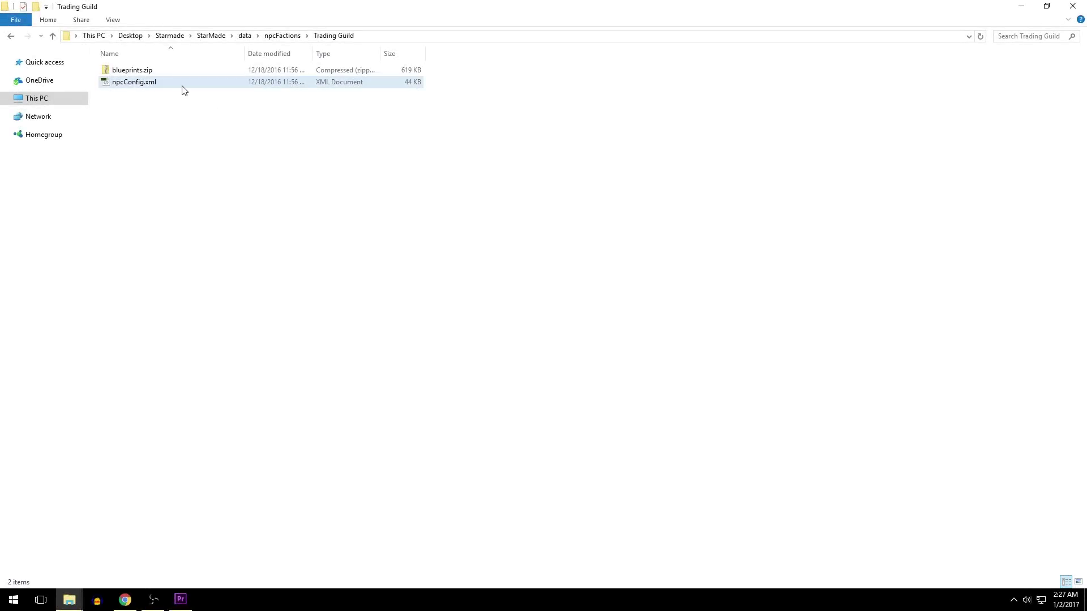
Open Trading Guild's npcConfig.xml and examine the NONE classification block's Weight and MassDistribution lines
{"action": "double_click", "coordinate": [181, 85]}
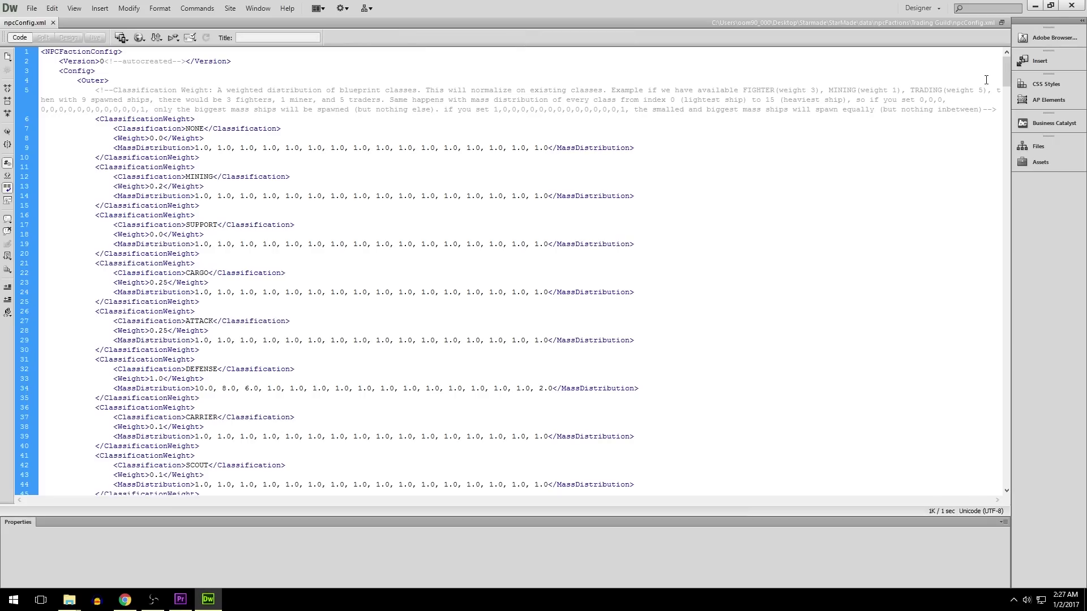
{"action": "left_click_drag", "start_coordinate": [1007, 69], "coordinate": [983, 56]}
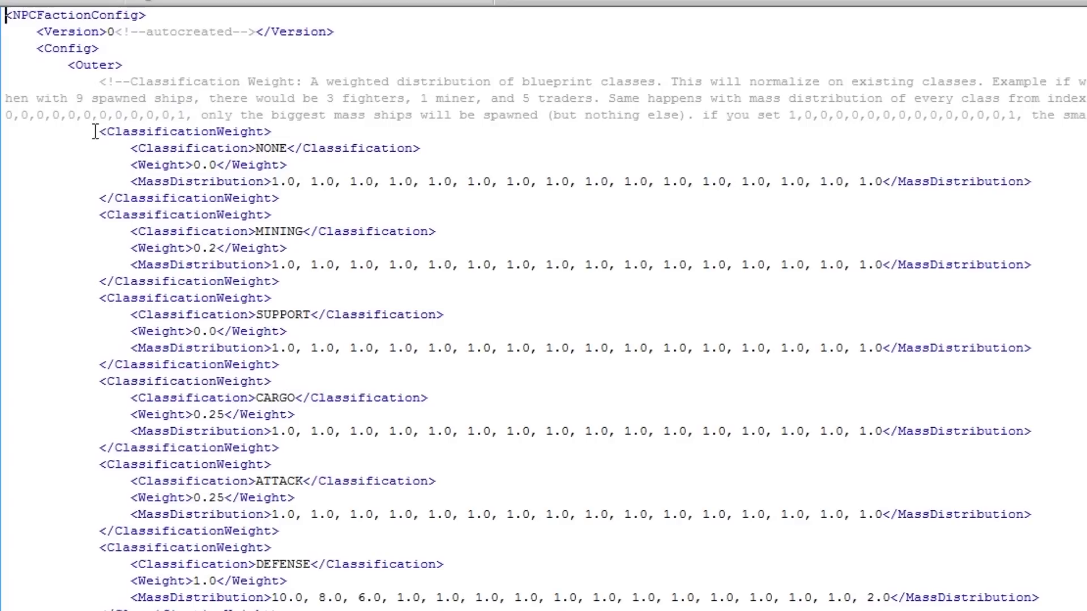
{"action": "left_click_drag", "start_coordinate": [92, 119], "coordinate": [218, 158]}
{"action": "left_click_drag", "start_coordinate": [96, 216], "coordinate": [297, 285]}
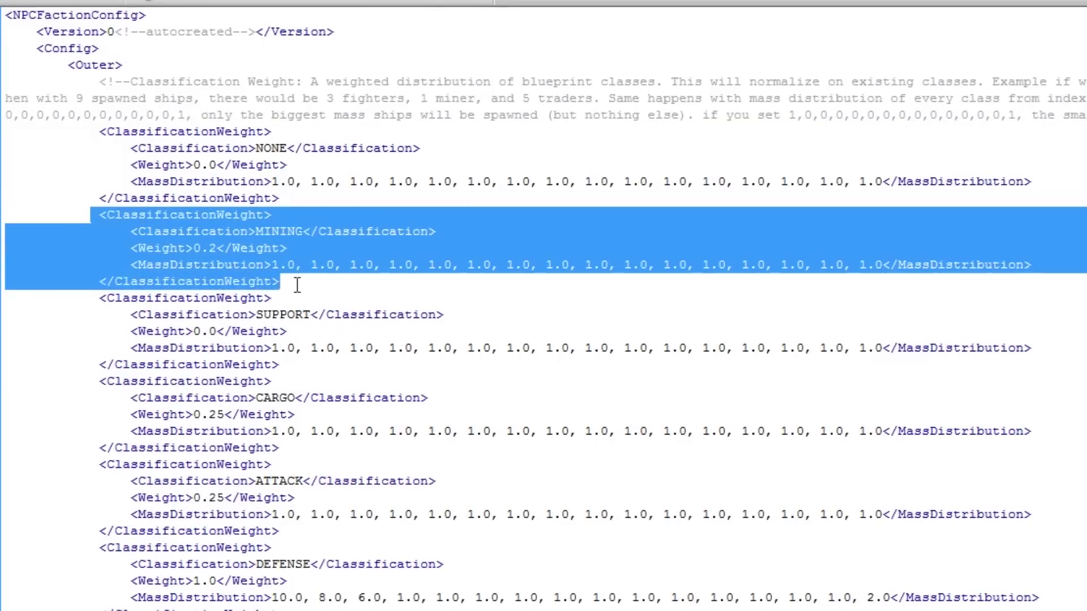
{"action": "left_click", "coordinate": [160, 165]}
{"action": "left_click_drag", "start_coordinate": [130, 166], "coordinate": [295, 167]}
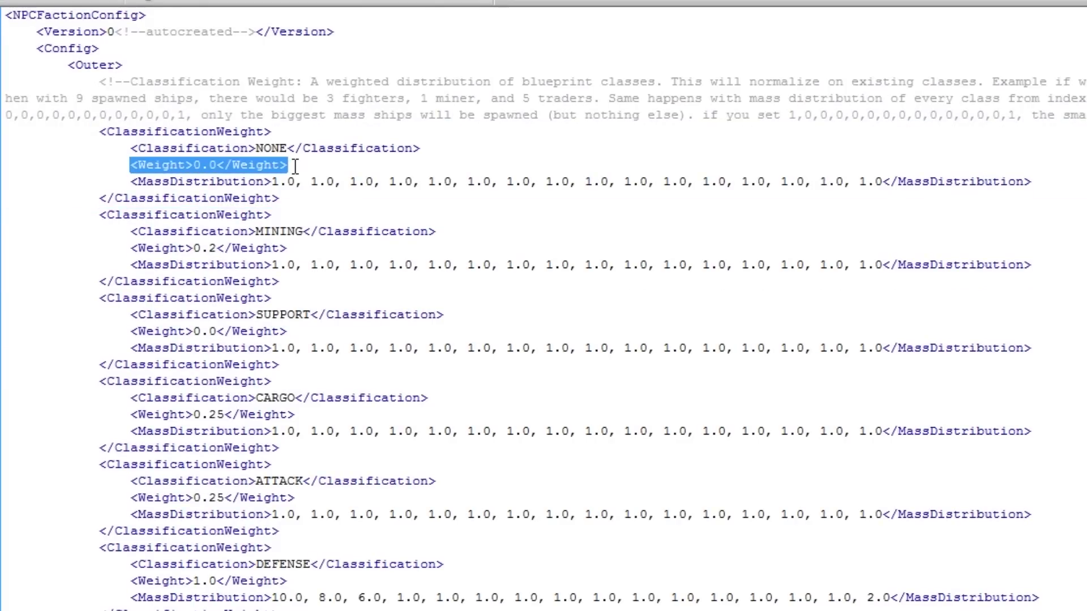
{"action": "left_click_drag", "start_coordinate": [132, 182], "coordinate": [1040, 176]}
{"action": "left_click", "coordinate": [628, 156]}
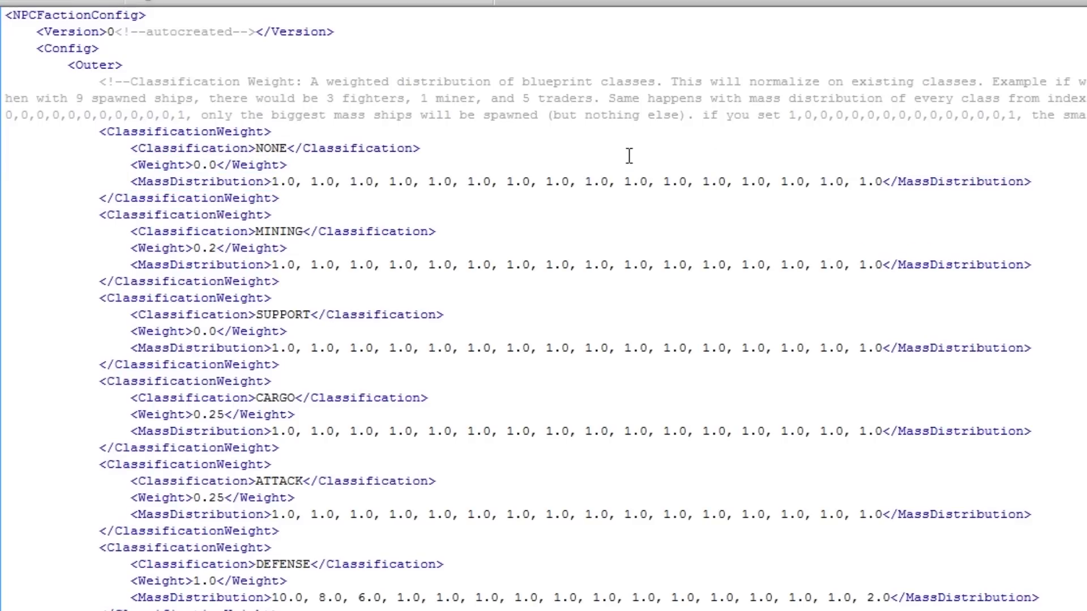
Review the weight explanation comment, the MINING weight 0.2, and the CARGO and ATTACK blocks
{"action": "left_click_drag", "start_coordinate": [1083, 116], "coordinate": [95, 80]}
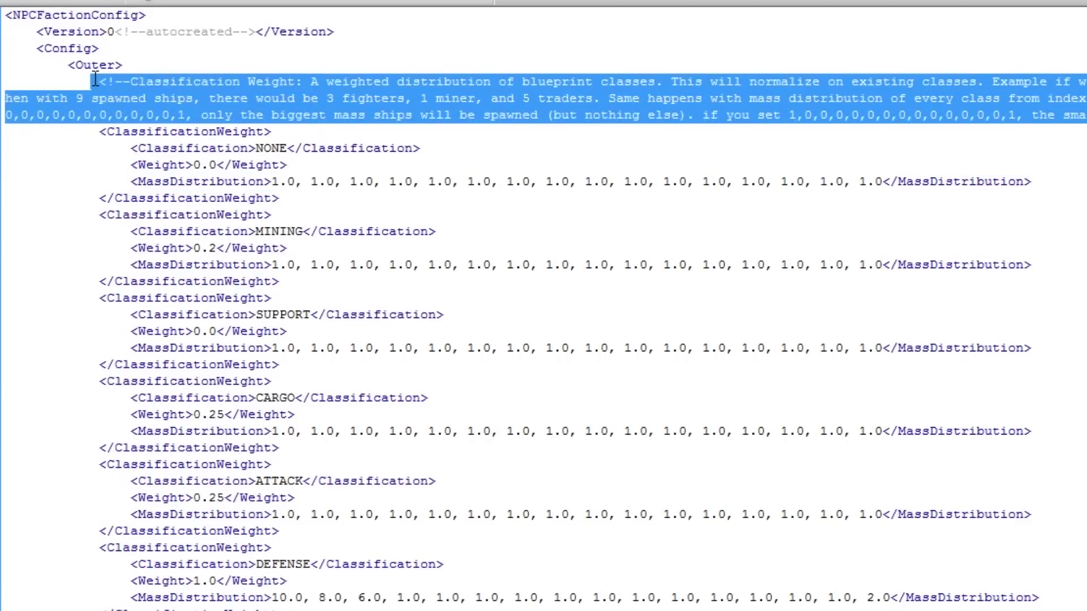
{"action": "left_click", "coordinate": [508, 149]}
{"action": "left_click_drag", "start_coordinate": [288, 249], "coordinate": [132, 254]}
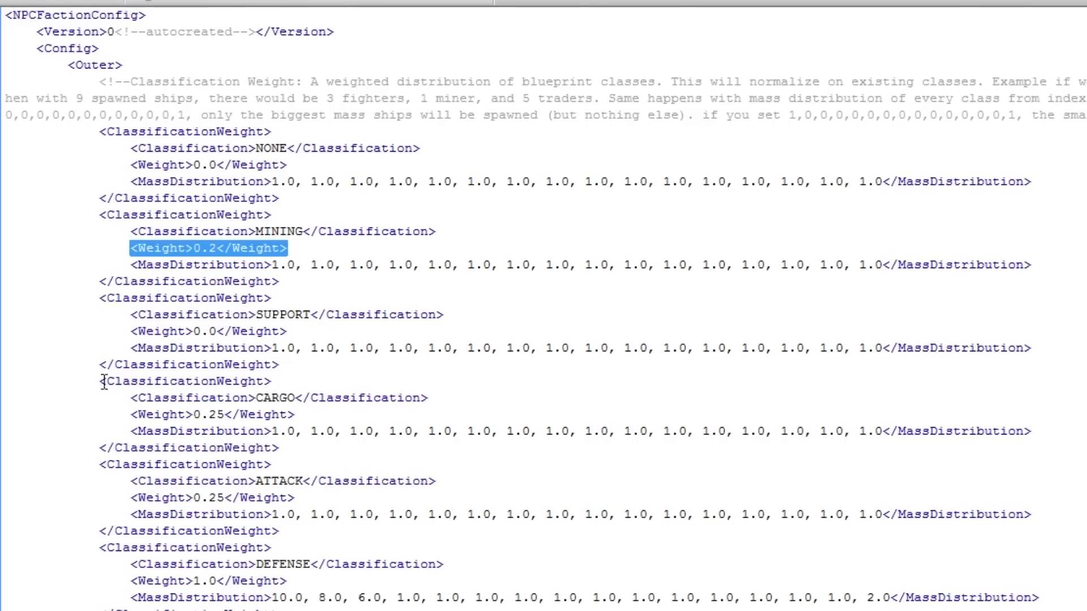
{"action": "left_click_drag", "start_coordinate": [91, 380], "coordinate": [338, 531]}
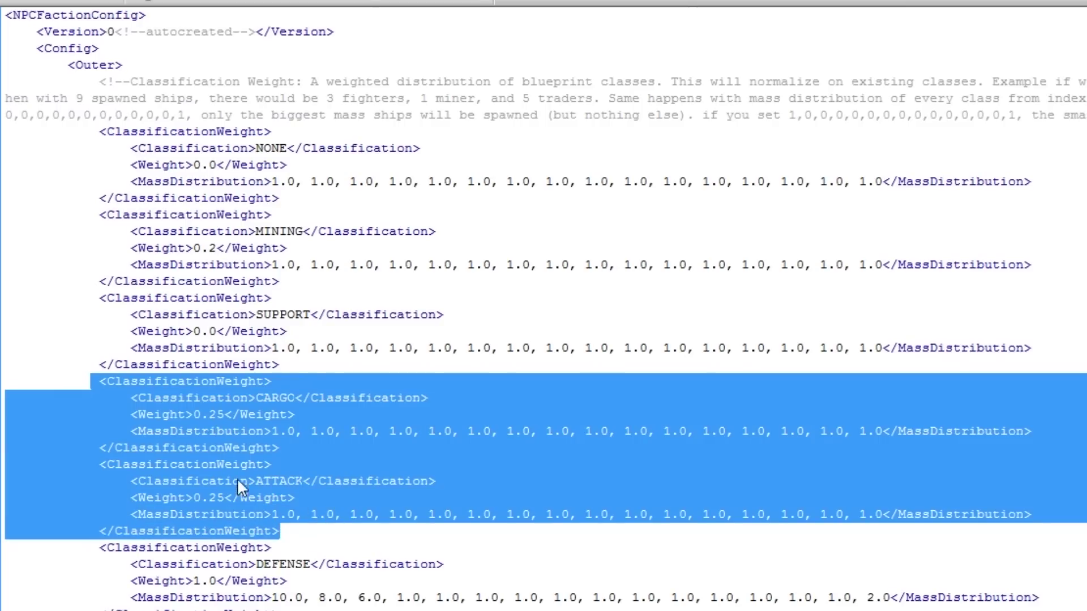
{"action": "left_click", "coordinate": [295, 367]}
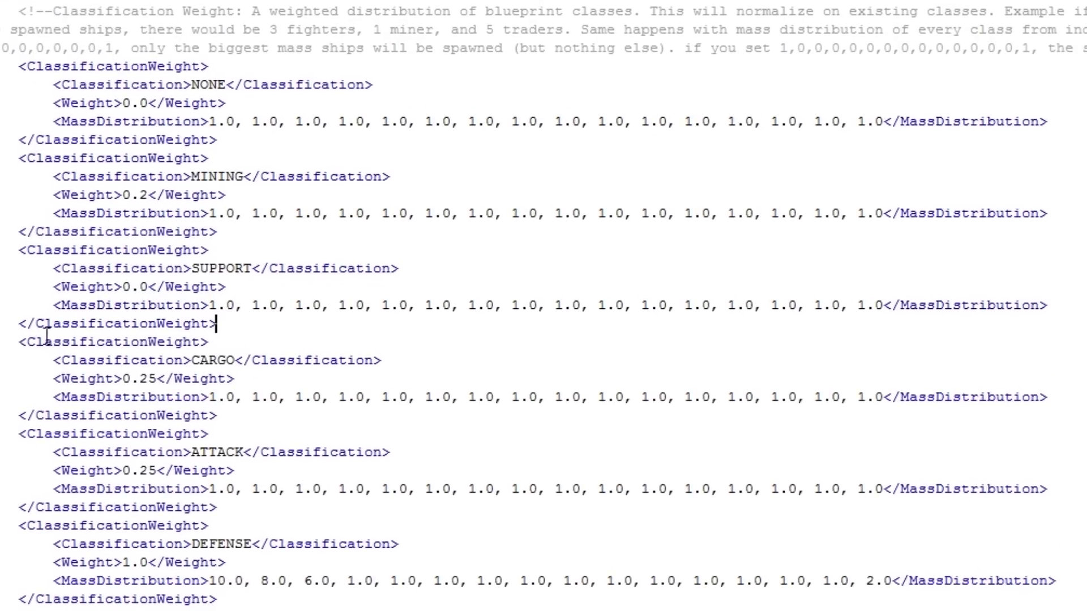
{"action": "left_click_drag", "start_coordinate": [46, 581], "coordinate": [1062, 576]}
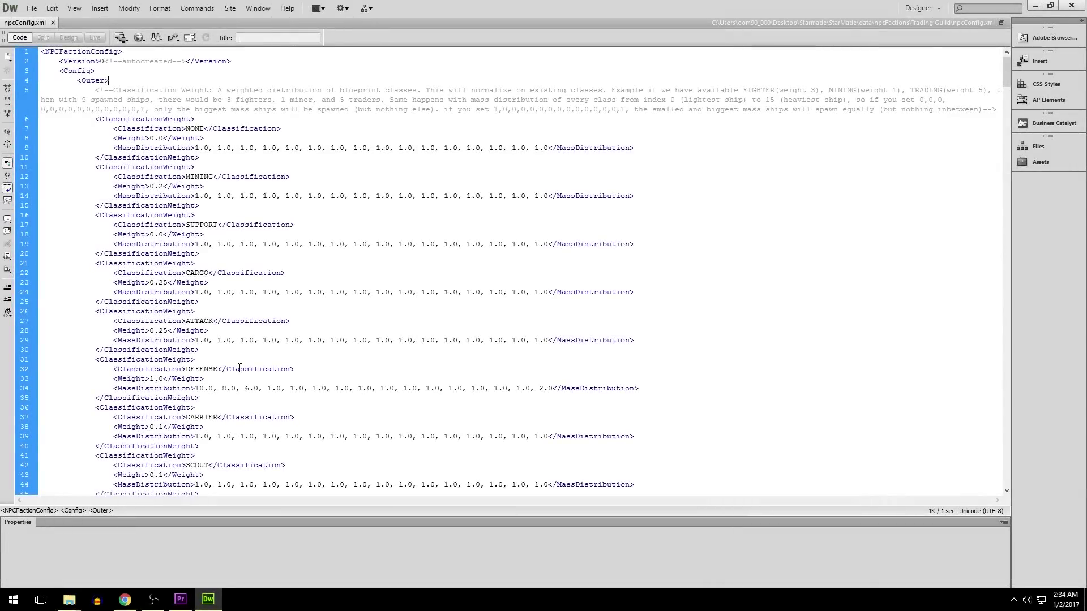
Find where the Outer section ends and Inner begins, and the Outer tag on line 4
{"action": "left_click", "coordinate": [251, 405]}
{"action": "scroll", "coordinate": [251, 405], "scroll_direction": "down", "scroll_amount": 20}
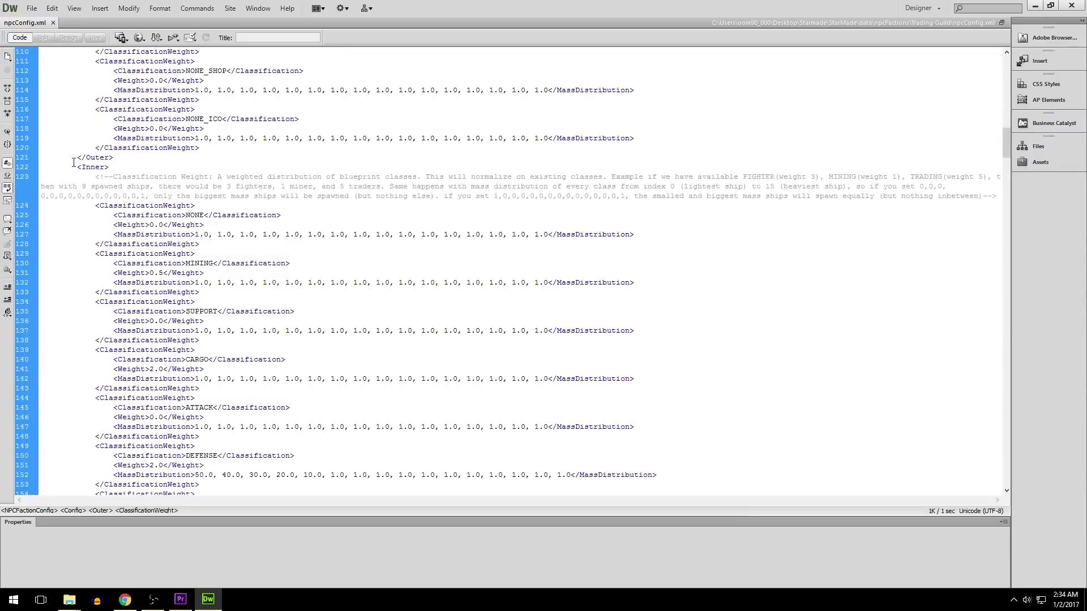
{"action": "left_click_drag", "start_coordinate": [73, 163], "coordinate": [599, 462]}
{"action": "left_click", "coordinate": [221, 150]}
{"action": "scroll", "coordinate": [220, 150], "scroll_direction": "up", "scroll_amount": 20}
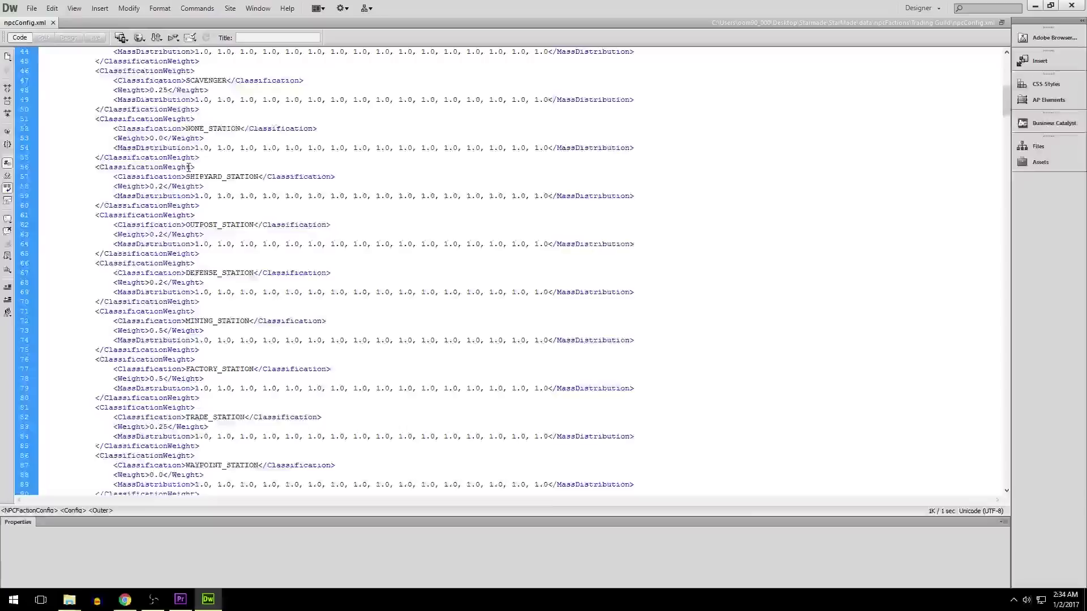
{"action": "scroll", "coordinate": [189, 168], "scroll_direction": "up", "scroll_amount": 14}
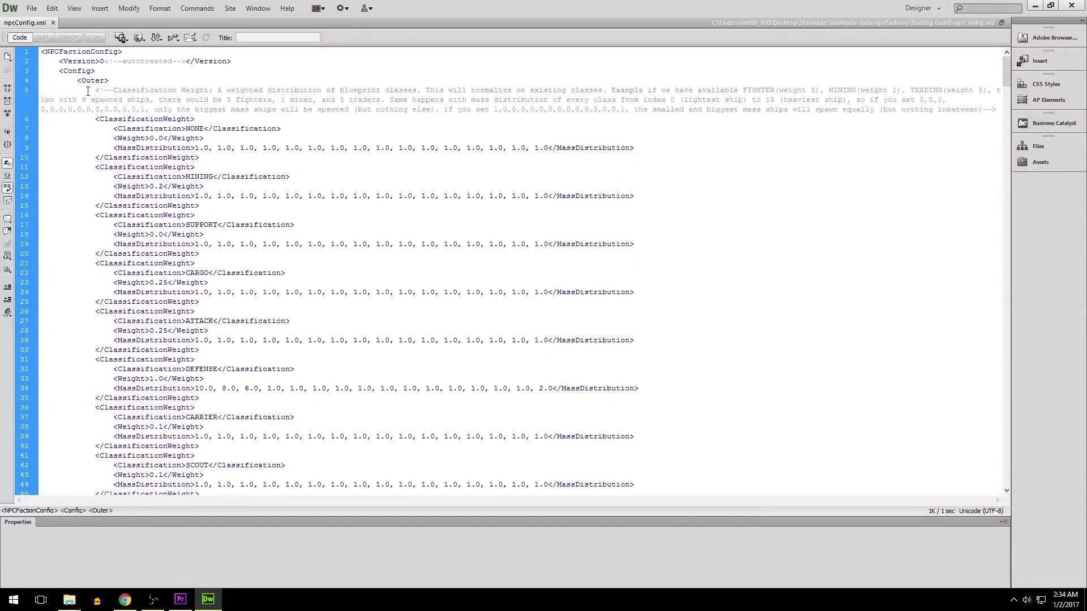
{"action": "left_click_drag", "start_coordinate": [77, 81], "coordinate": [114, 81]}
{"action": "left_click", "coordinate": [116, 81]}
Highlight the Inner tag on line 122 and the Inner MINING weight block (0.5)
{"action": "scroll", "coordinate": [227, 208], "scroll_direction": "down", "scroll_amount": 20}
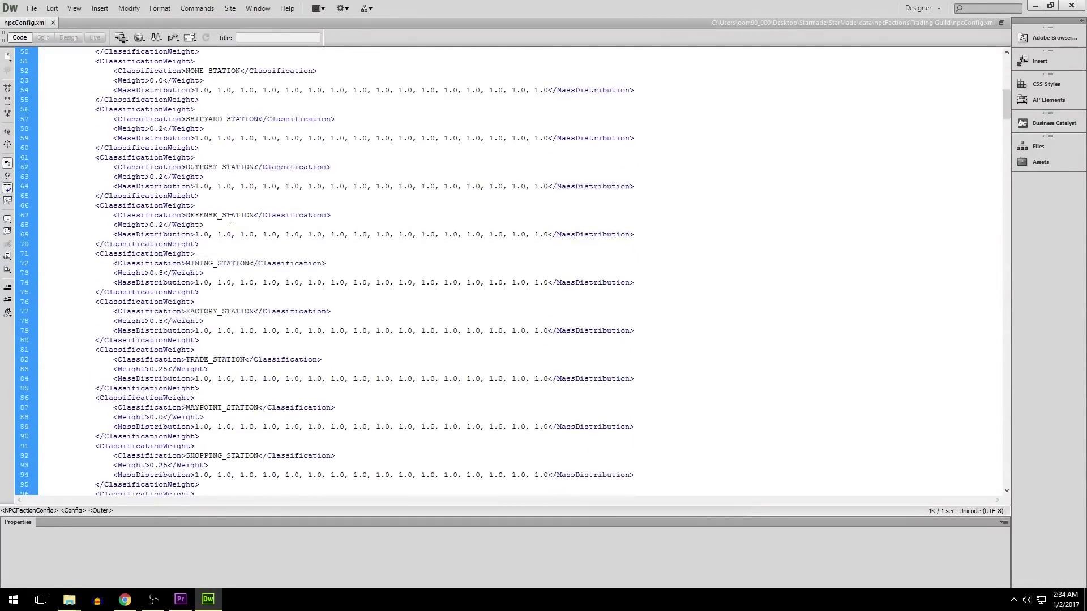
{"action": "left_click_drag", "start_coordinate": [77, 138], "coordinate": [112, 138]}
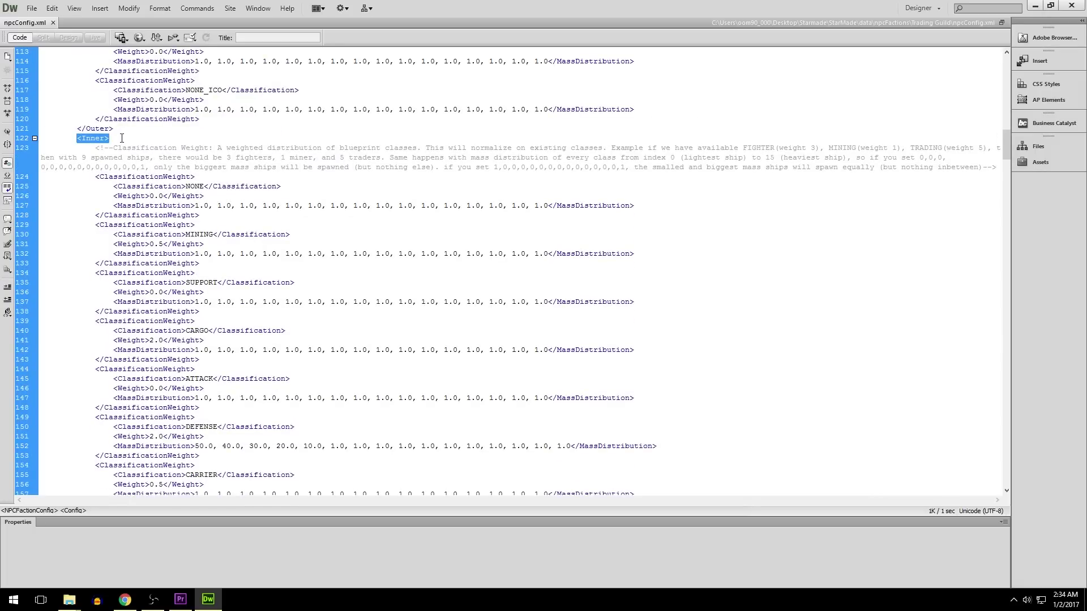
{"action": "left_click", "coordinate": [122, 138]}
{"action": "left_click_drag", "start_coordinate": [96, 225], "coordinate": [212, 266]}
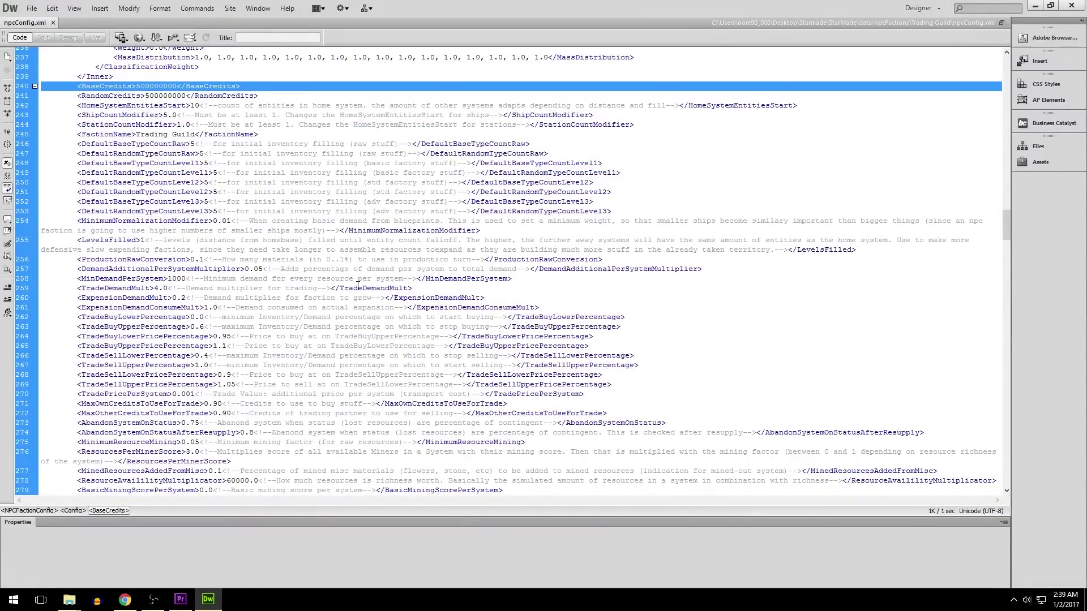
Highlight the comment explaining TradeDemandMult 4.0, then move on past the economy settings
{"action": "left_click_drag", "start_coordinate": [331, 289], "coordinate": [168, 290]}
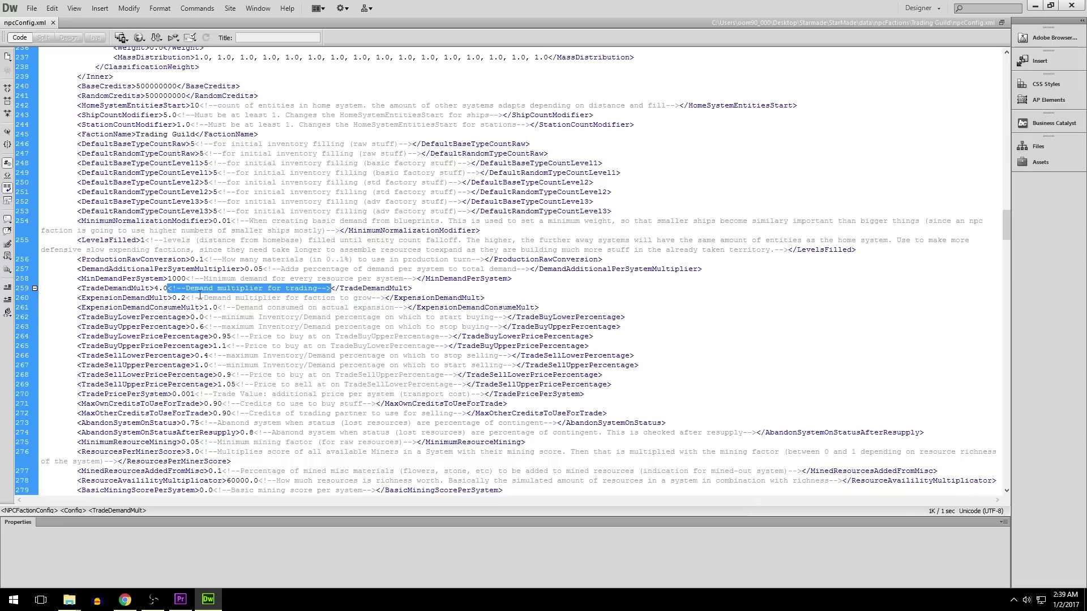
{"action": "left_click", "coordinate": [429, 288]}
{"action": "scroll", "coordinate": [429, 287], "scroll_direction": "down", "scroll_amount": 20}
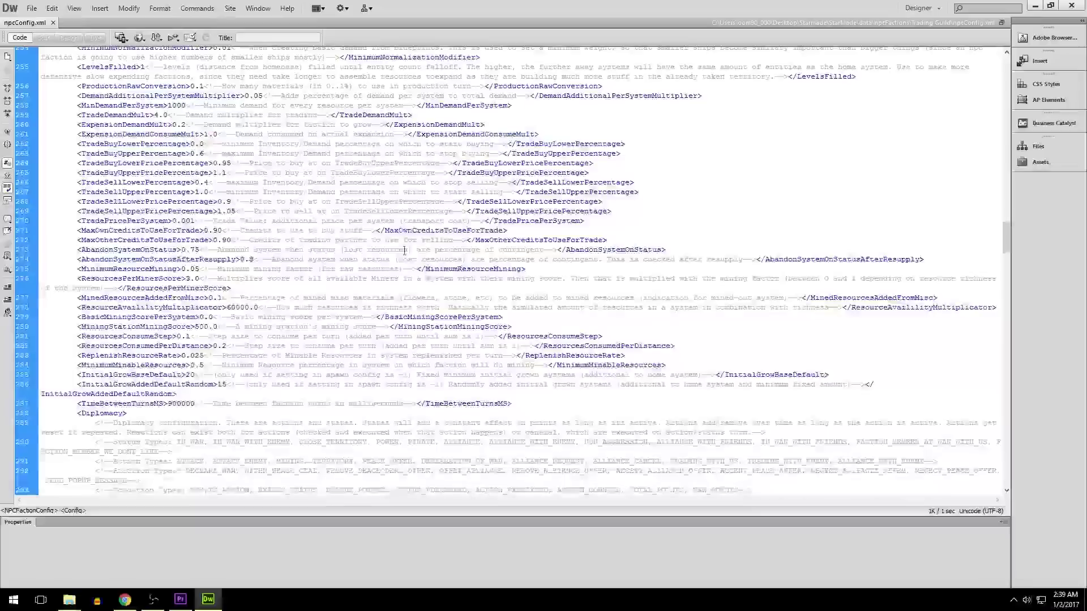
Highlight the ATTACK diplomacy action block in DiplomacyElement
{"action": "scroll", "coordinate": [411, 236], "scroll_direction": "down", "scroll_amount": 2}
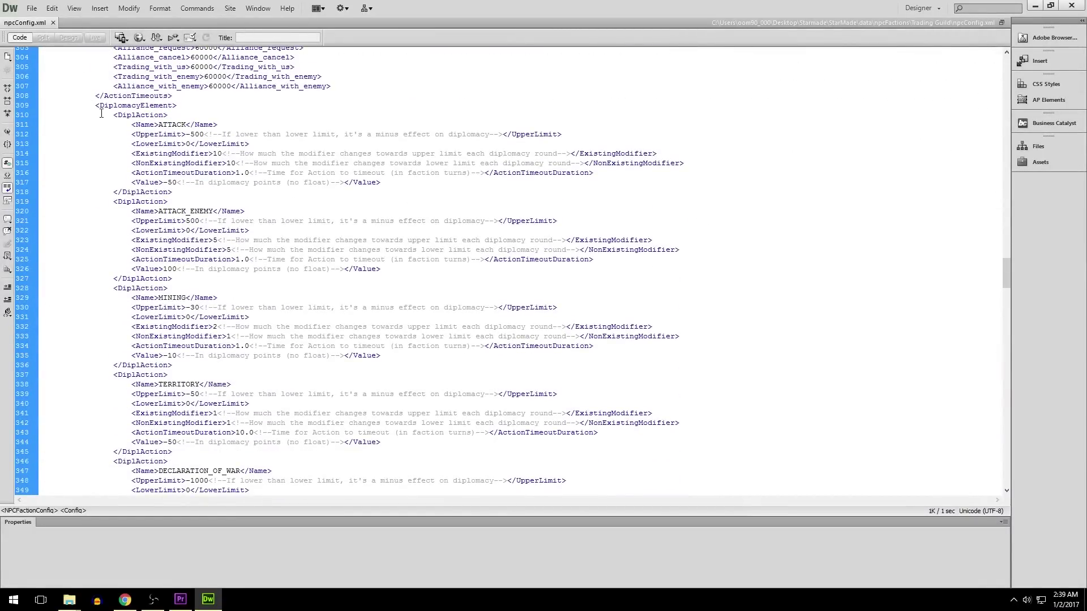
{"action": "left_click_drag", "start_coordinate": [100, 115], "coordinate": [213, 192]}
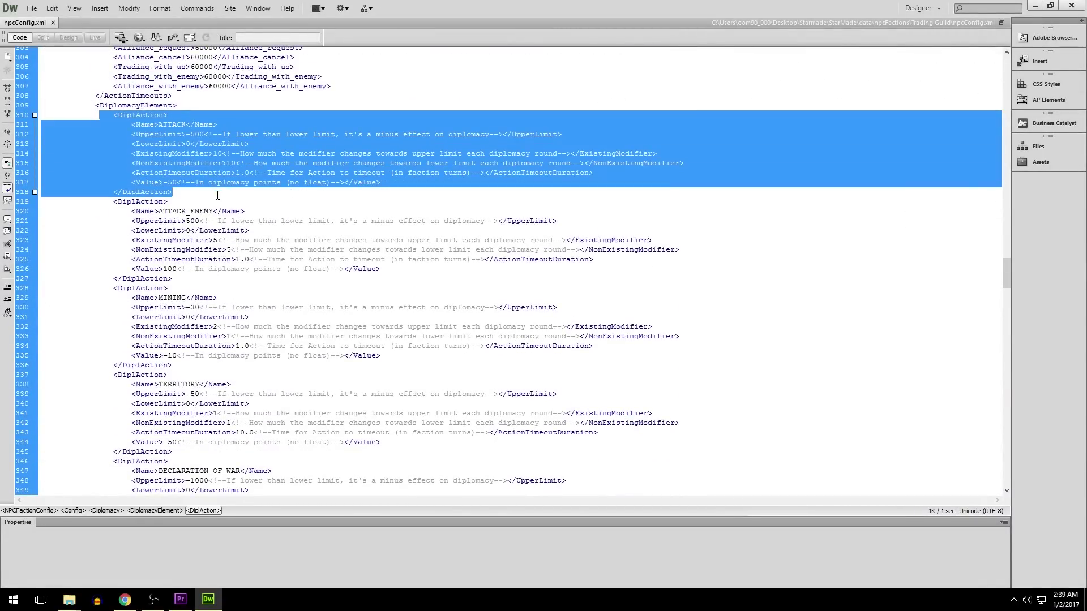
{"action": "left_click", "coordinate": [218, 195]}
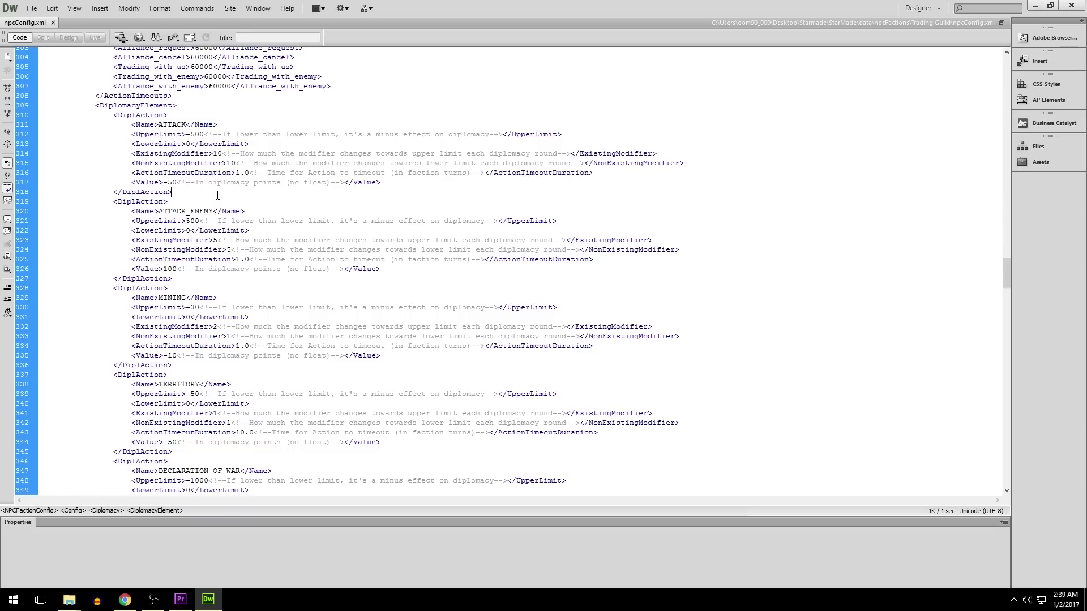
Inspect the TRADING_WITH_US action block, its UpperLimit 100 / LowerLimit 10, and its timeout line
{"action": "scroll", "coordinate": [217, 195], "scroll_direction": "down", "scroll_amount": 9}
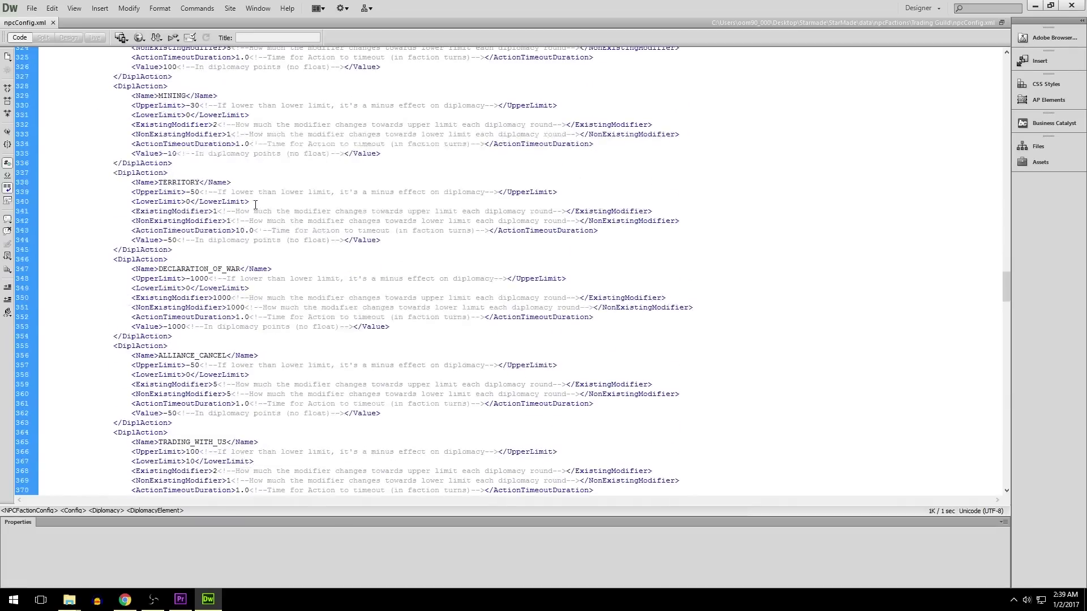
{"action": "scroll", "coordinate": [256, 205], "scroll_direction": "down", "scroll_amount": 3}
{"action": "scroll", "coordinate": [256, 205], "scroll_direction": "down", "scroll_amount": 3}
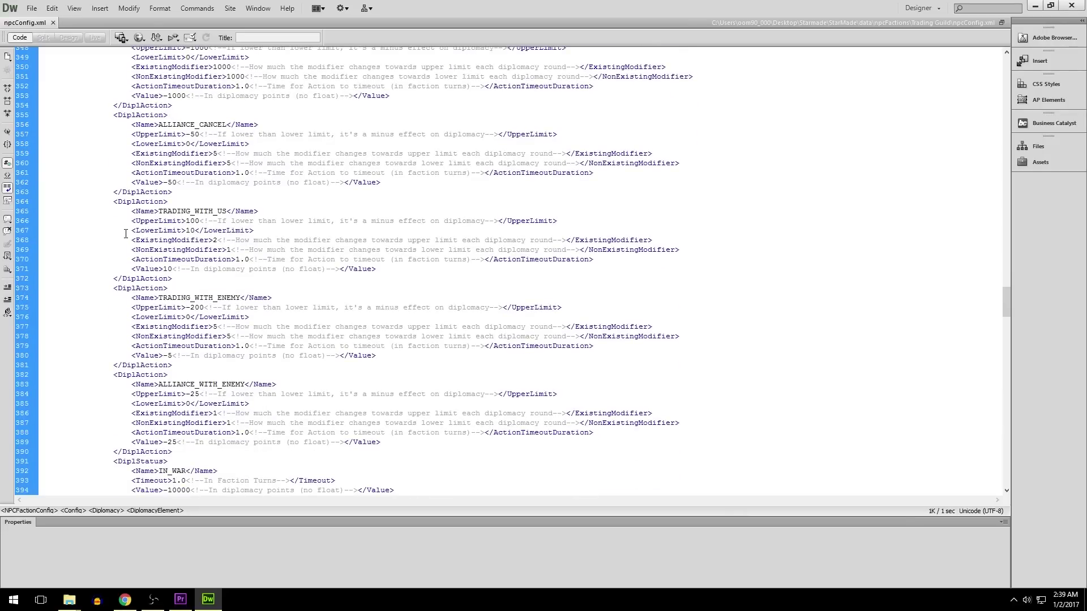
{"action": "left_click_drag", "start_coordinate": [110, 201], "coordinate": [197, 277]}
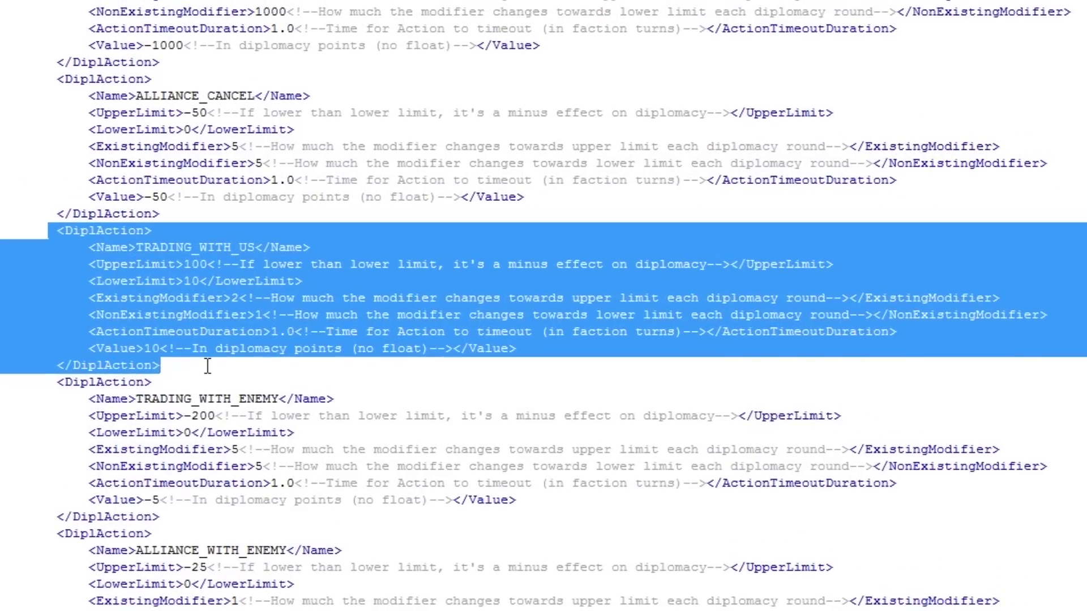
{"action": "left_click", "coordinate": [199, 279]}
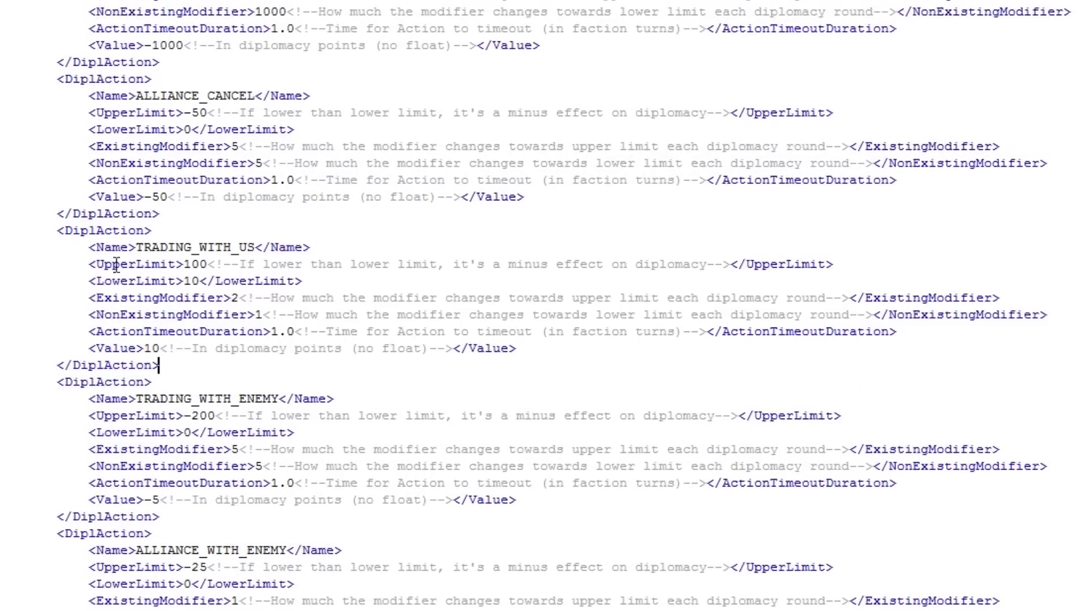
{"action": "left_click_drag", "start_coordinate": [88, 264], "coordinate": [307, 281]}
{"action": "left_click_drag", "start_coordinate": [88, 331], "coordinate": [903, 334]}
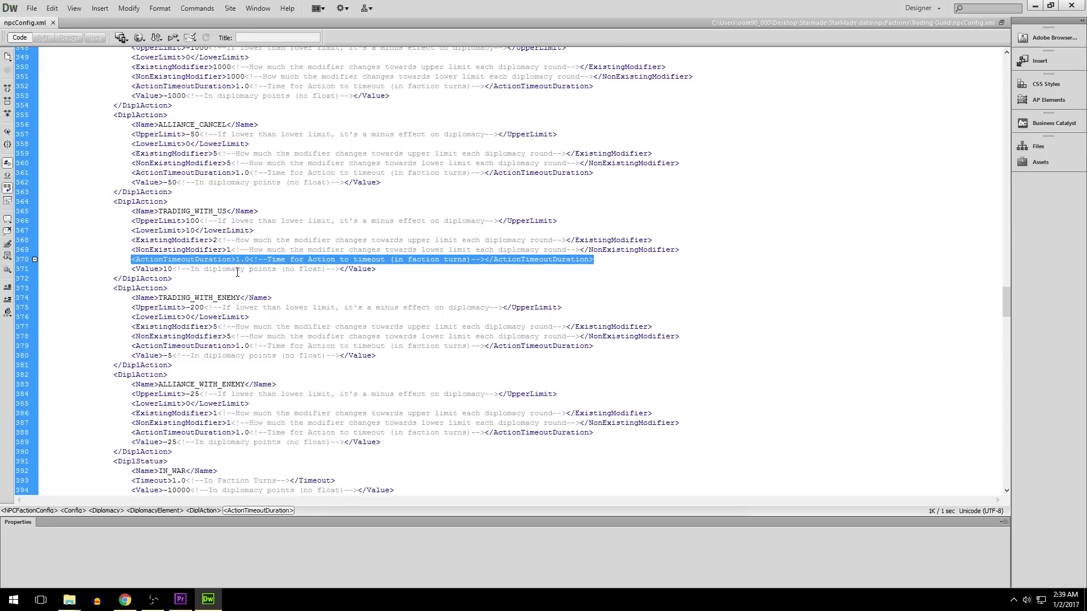
{"action": "left_click", "coordinate": [270, 348]}
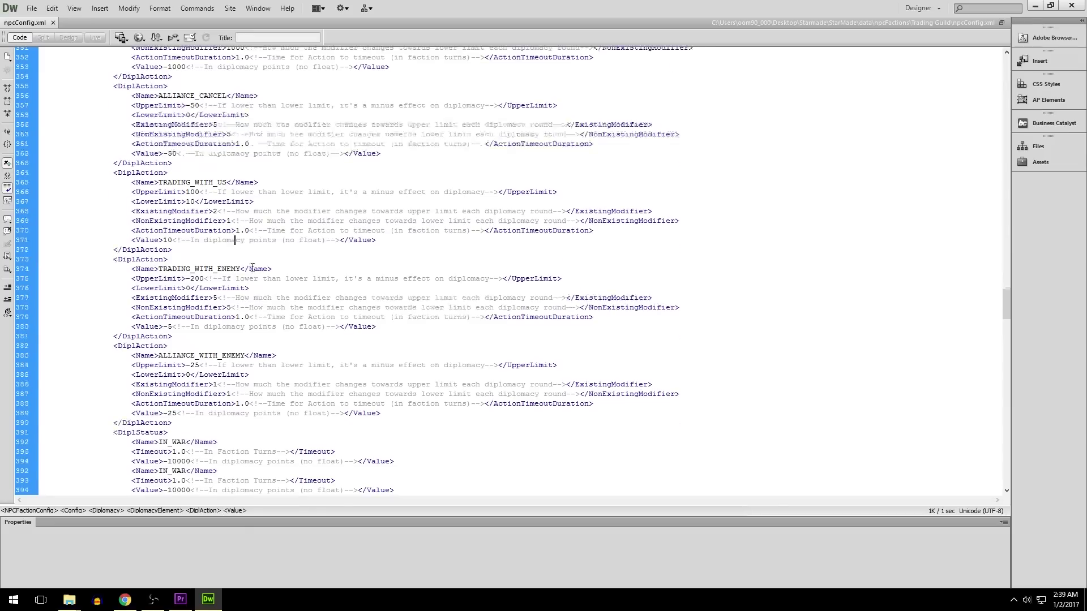
Highlight the closing faction settings (lines 626–651) and the MiningShipsPerFleet comment
{"action": "scroll", "coordinate": [254, 267], "scroll_direction": "down", "scroll_amount": 20}
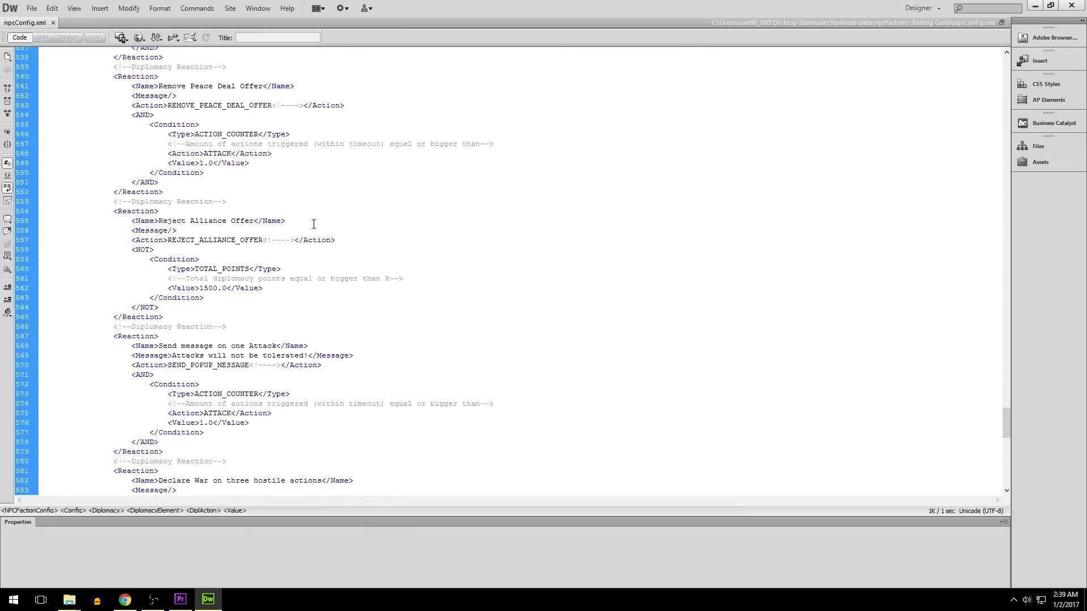
{"action": "scroll", "coordinate": [313, 224], "scroll_direction": "down", "scroll_amount": 20}
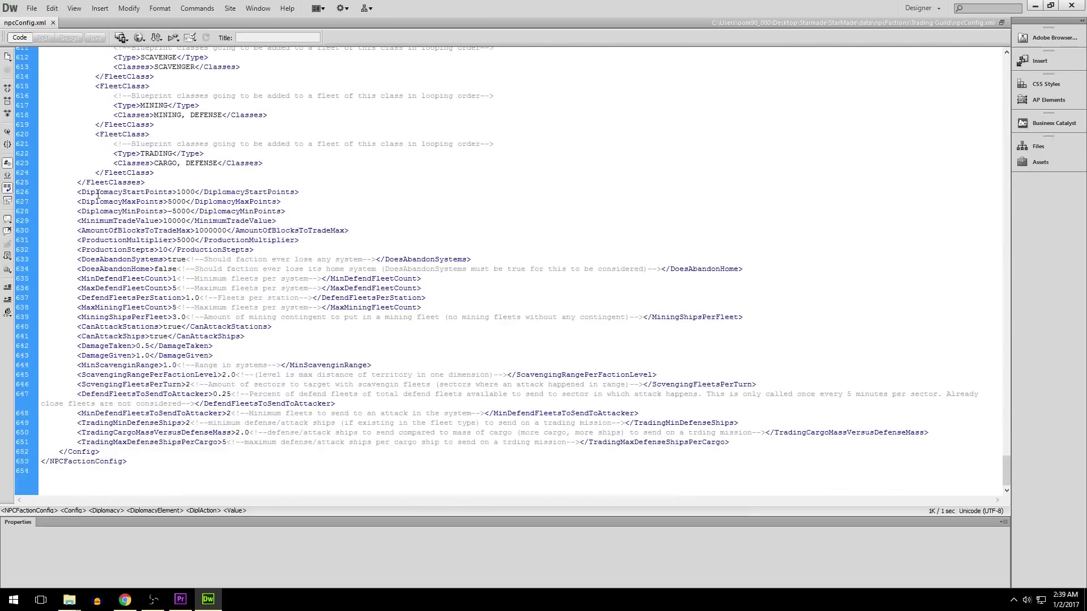
{"action": "left_click_drag", "start_coordinate": [77, 192], "coordinate": [735, 445]}
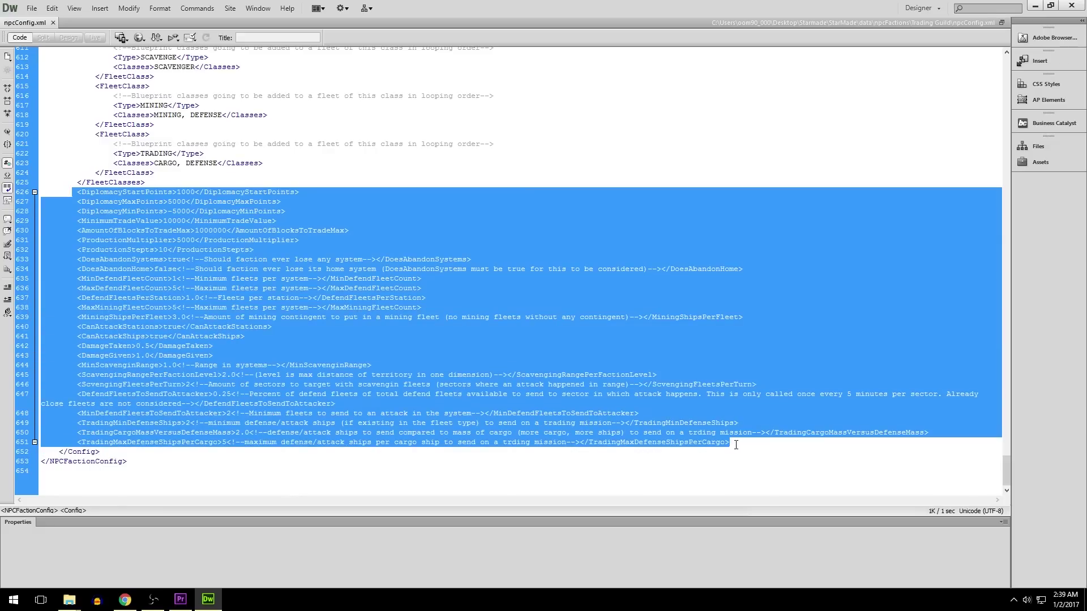
{"action": "left_click", "coordinate": [155, 184]}
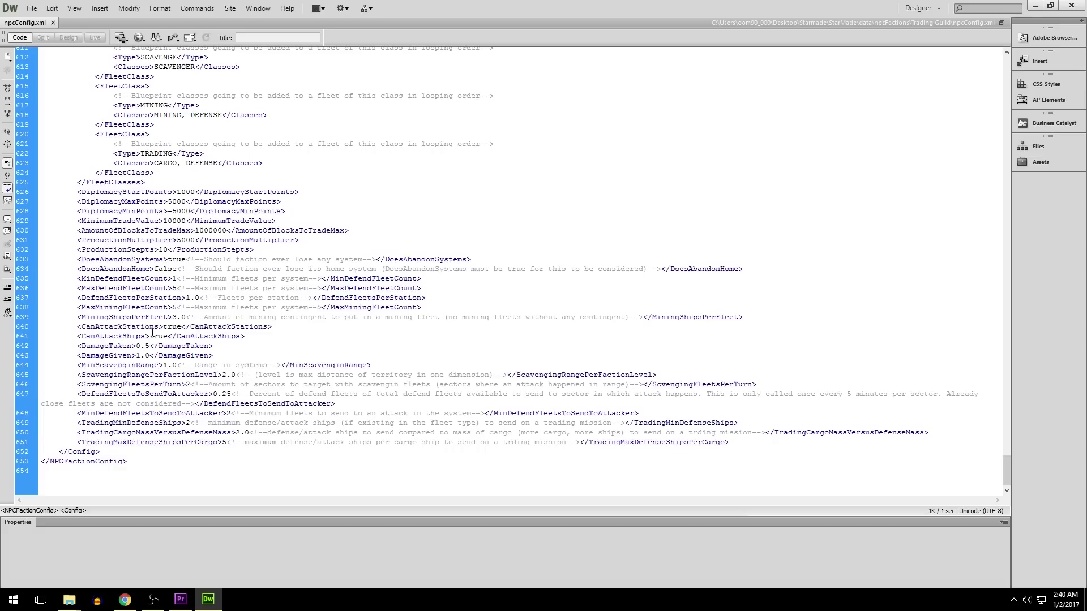
{"action": "left_click_drag", "start_coordinate": [150, 337], "coordinate": [643, 315]}
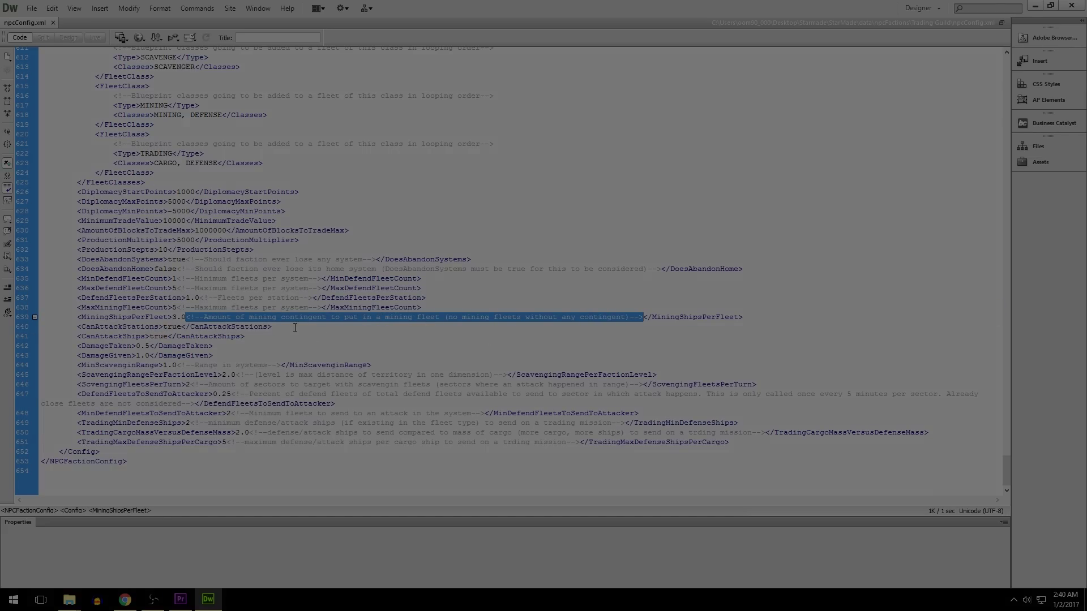